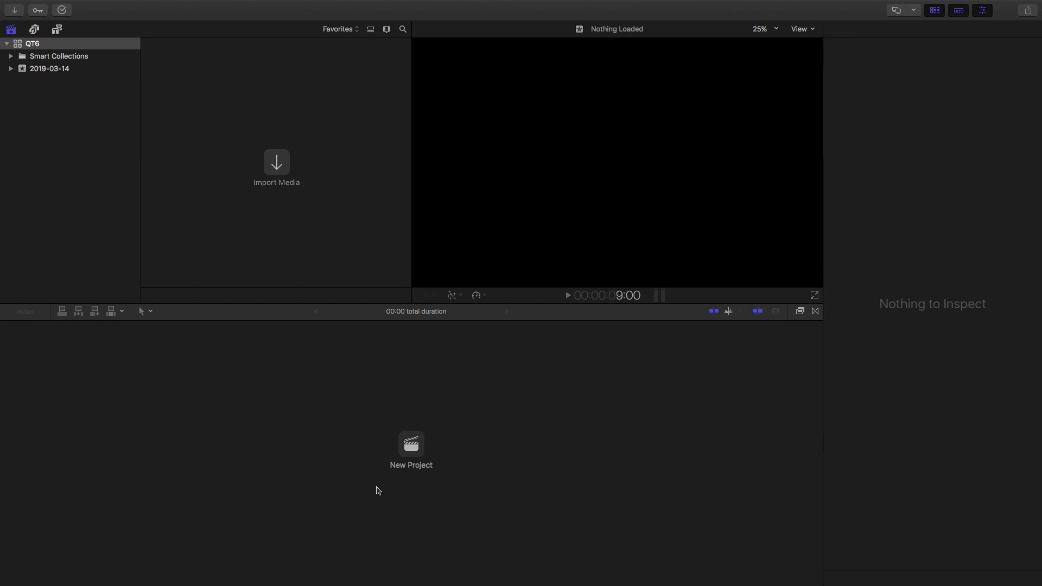
Create a new 1080p HD project named QT6 in the 2019-03-14 event.
left_click(413, 446)
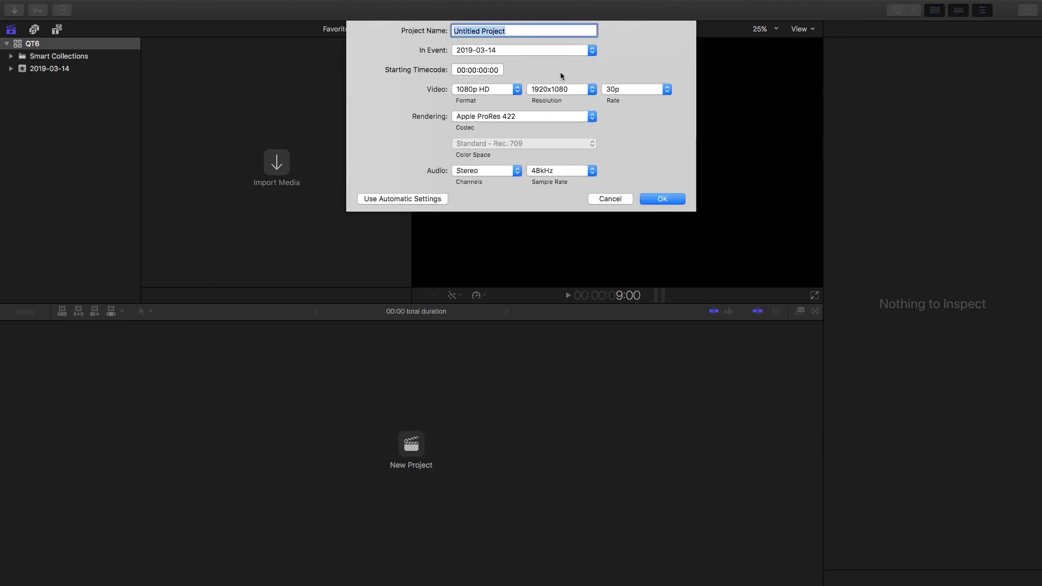
type("QT6")
key("Return")
Add the Custom title from the Build In/Out category to the start of the timeline and show its text settings.
key("super+alt+1")
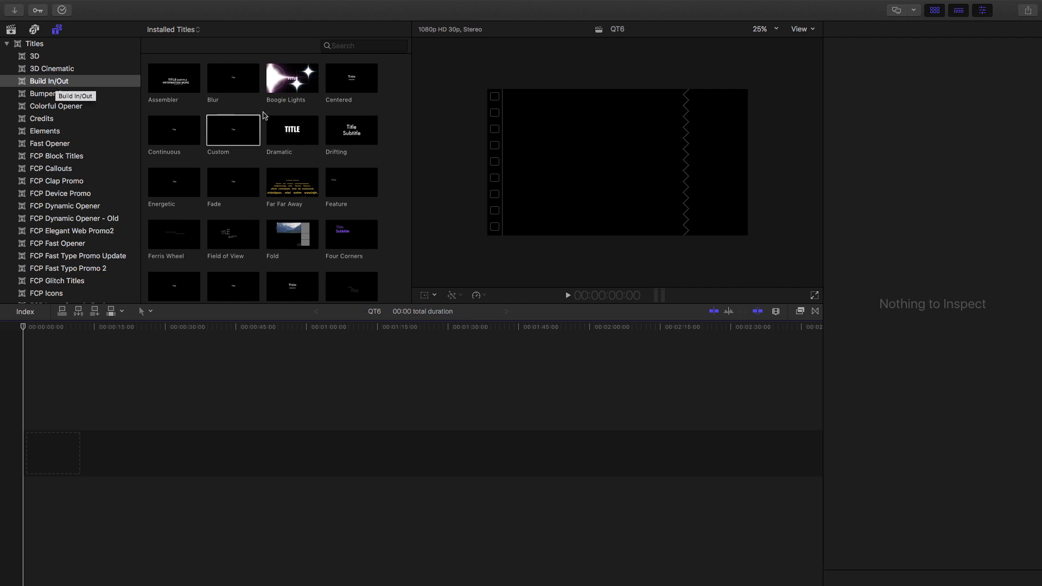
left_click_drag(234, 130, 60, 459)
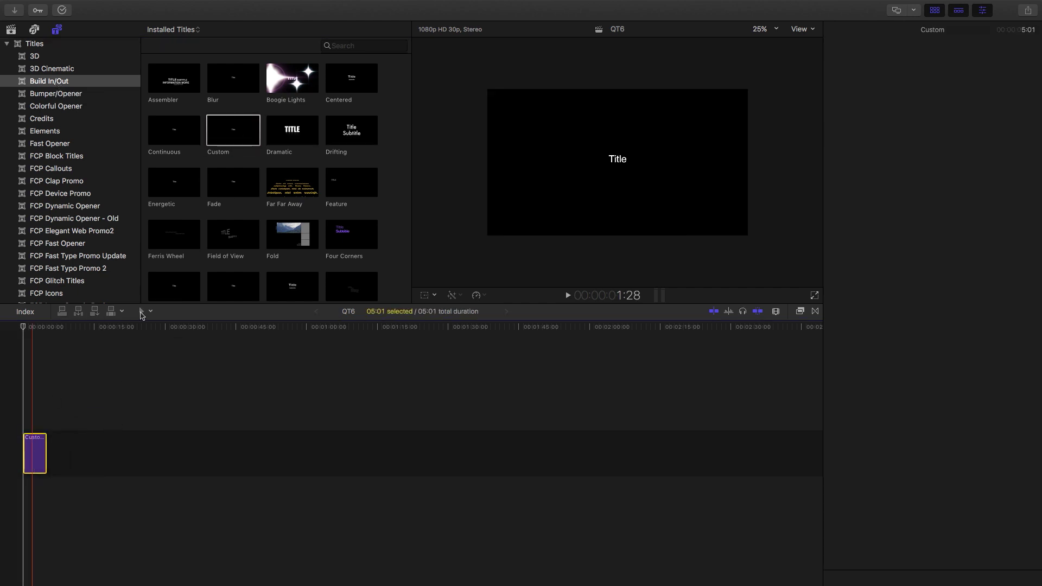
key("super+4")
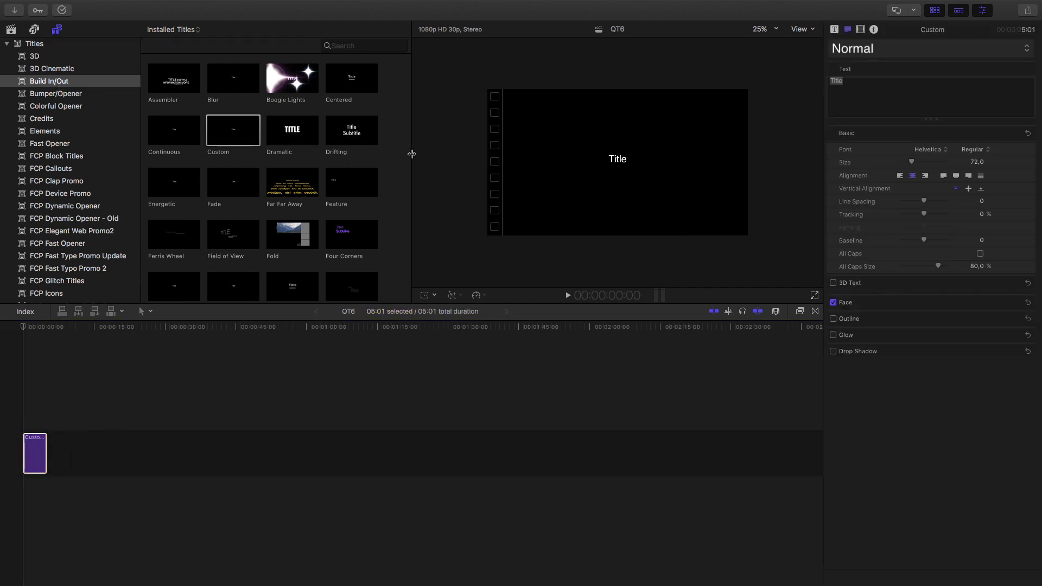
Enlarge the viewer by narrowing the browser and shortening the timeline, and set the viewer zoom to Fit.
left_click_drag(412, 154, 170, 155)
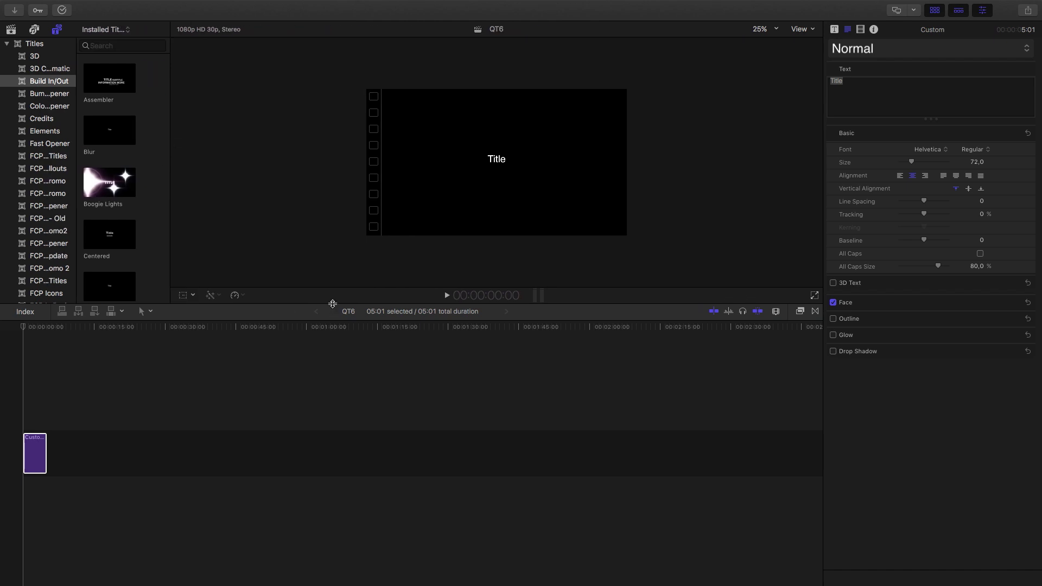
left_click_drag(332, 304, 333, 375)
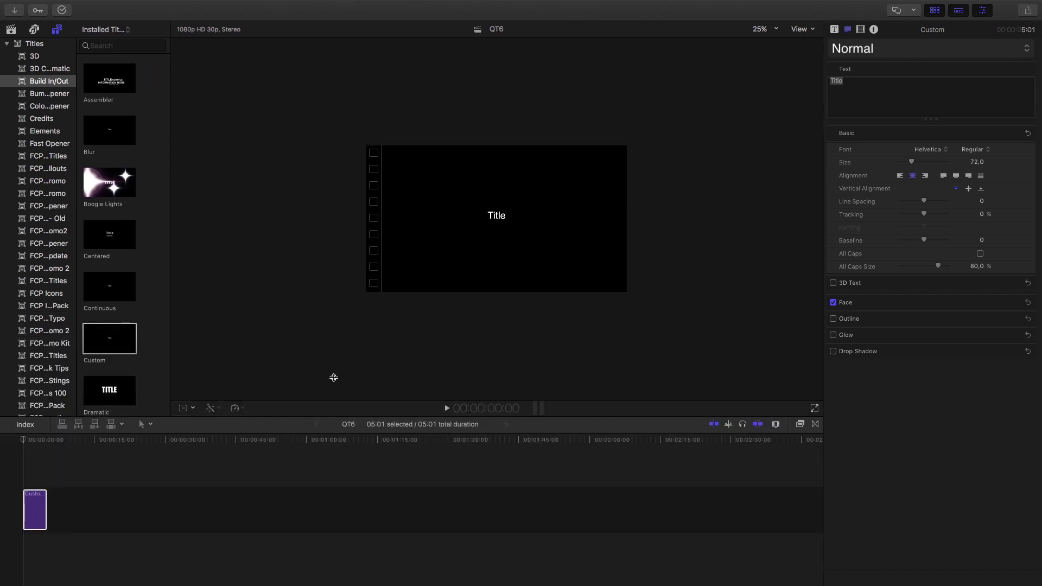
left_click(760, 31)
left_click(770, 40)
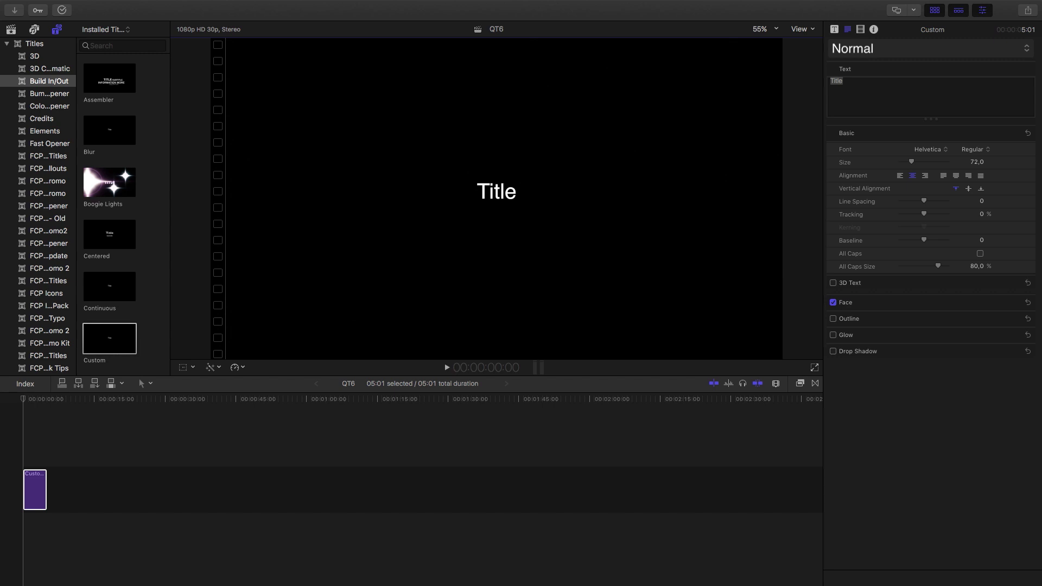
Move the title to Position X 1105 px, outside the frame, and add a position keyframe at the clip's start.
key("super+2")
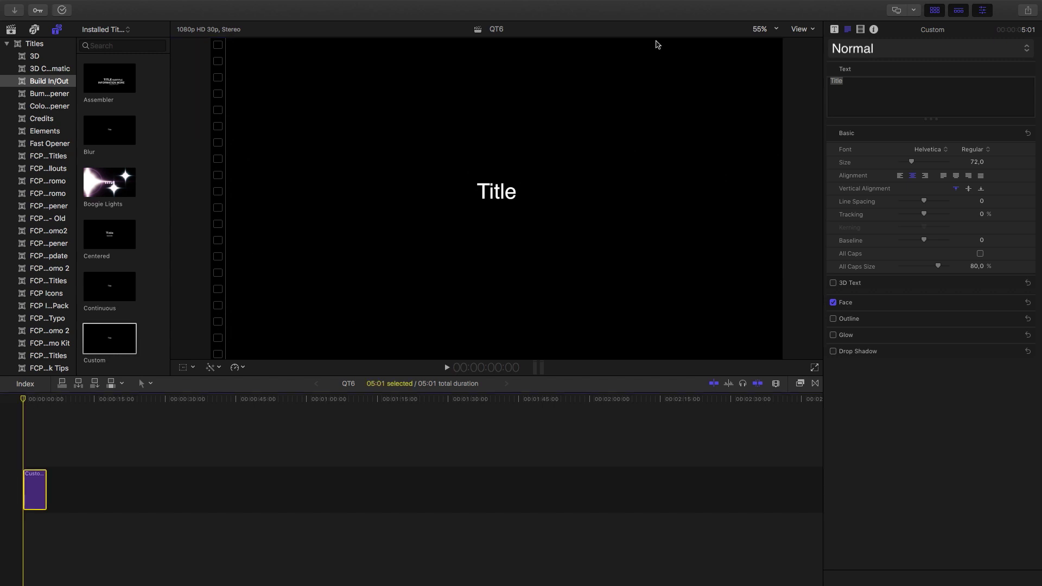
left_click(860, 29)
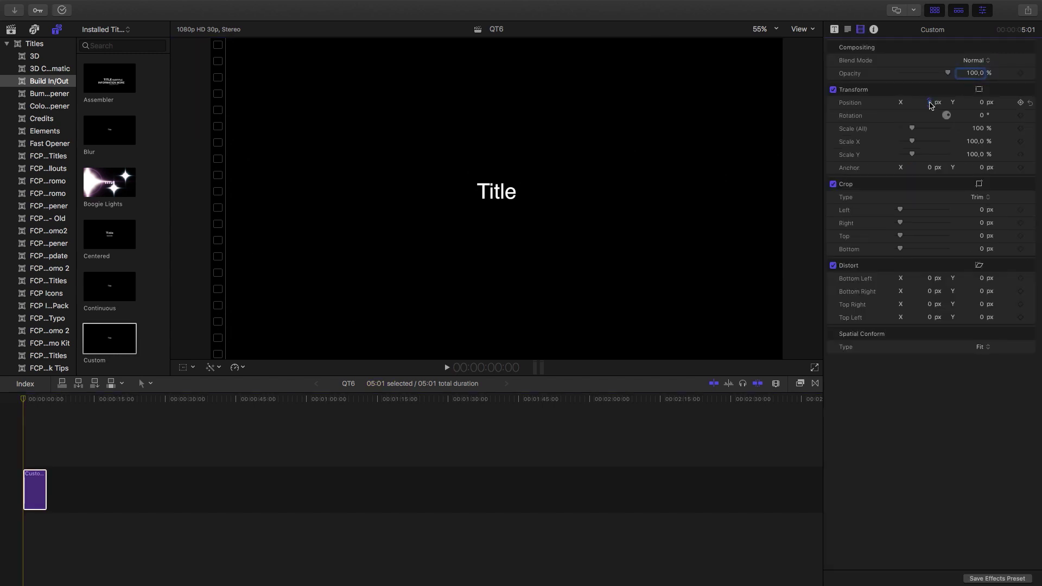
left_click_drag(929, 104, 1041, 82)
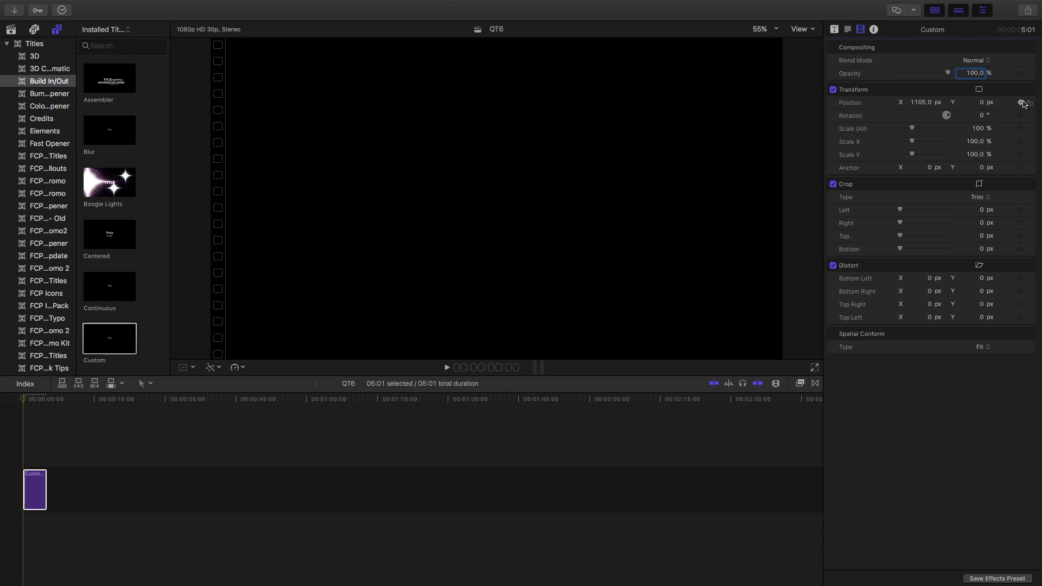
left_click(489, 385)
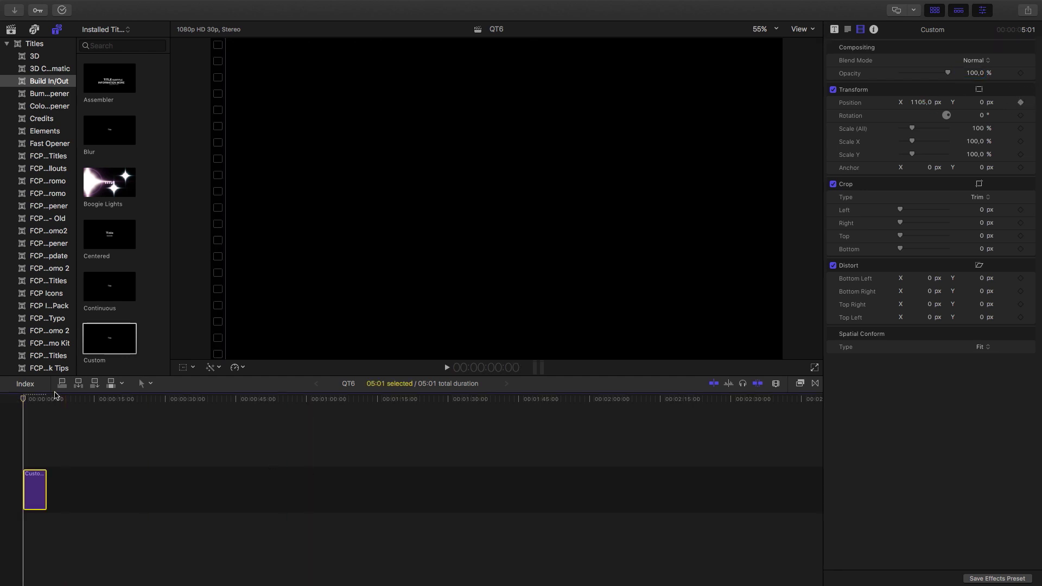
Keyframe the title's Position X to 0 px at frame 19.
key("space")
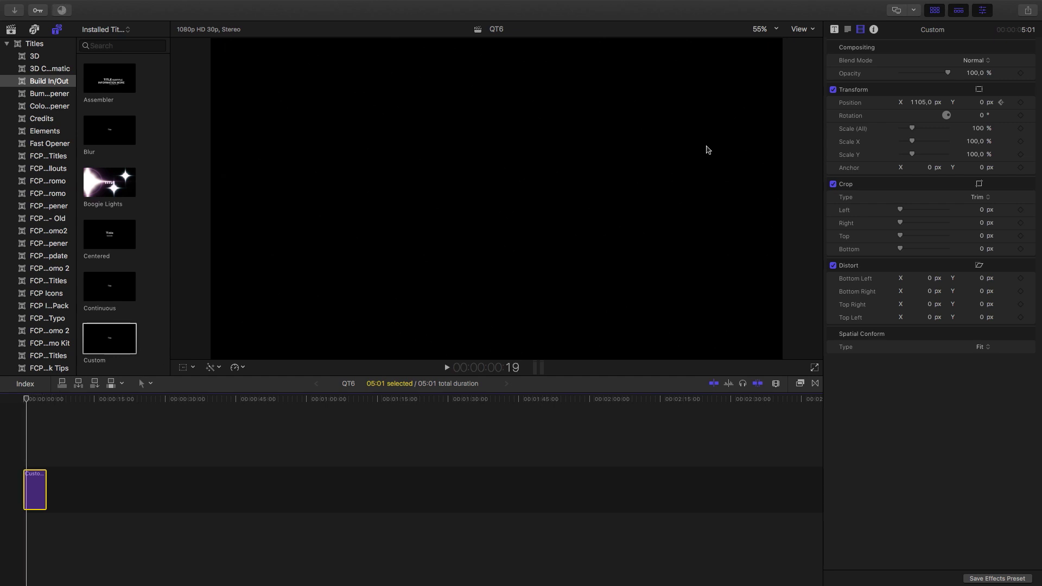
left_click(923, 103)
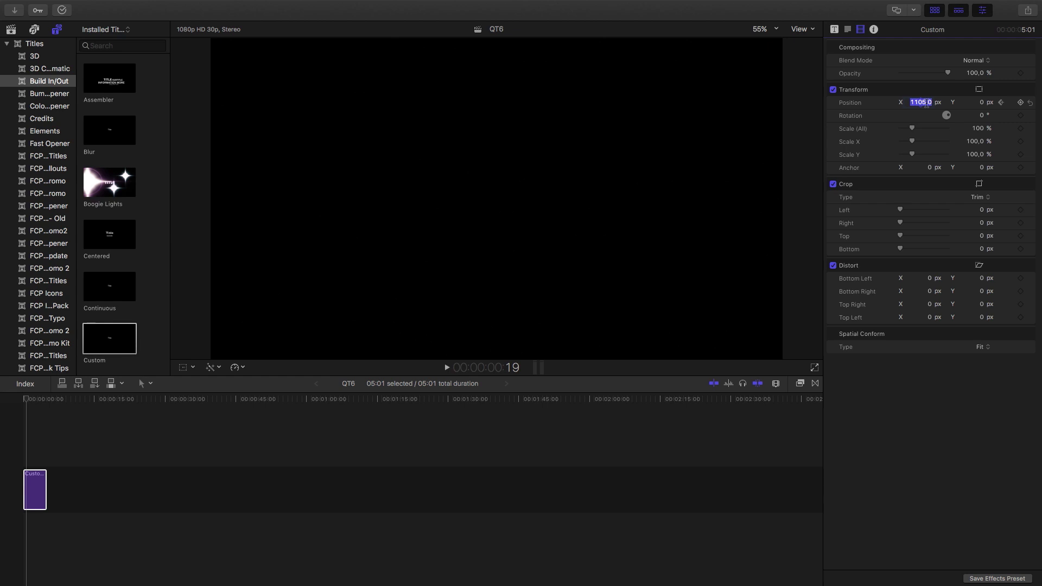
type("0")
key("Return")
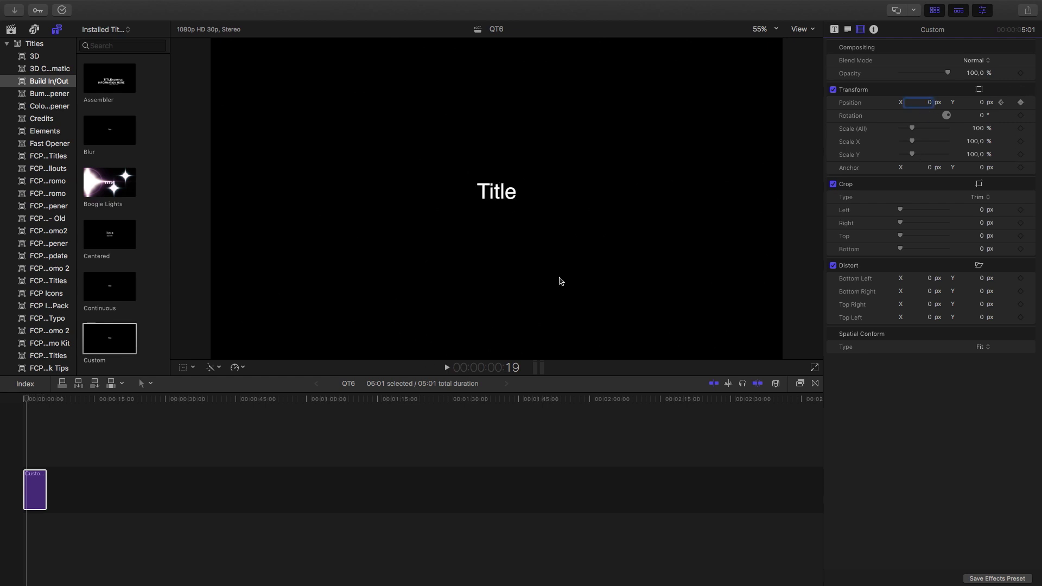
Turn on the Transform controls for the title and set the viewer zoom to 25%.
left_click(191, 368)
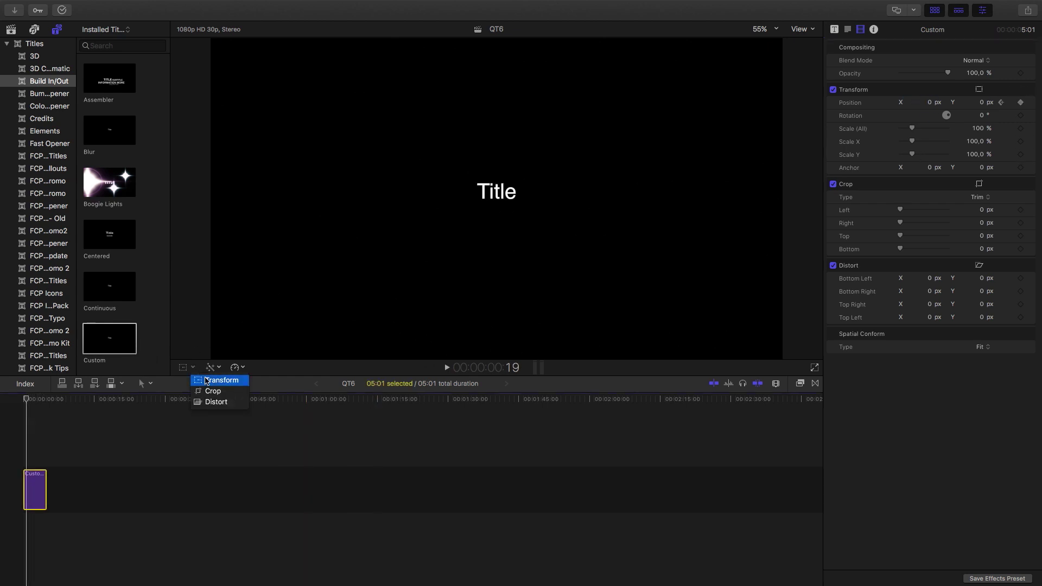
left_click(206, 380)
left_click(767, 29)
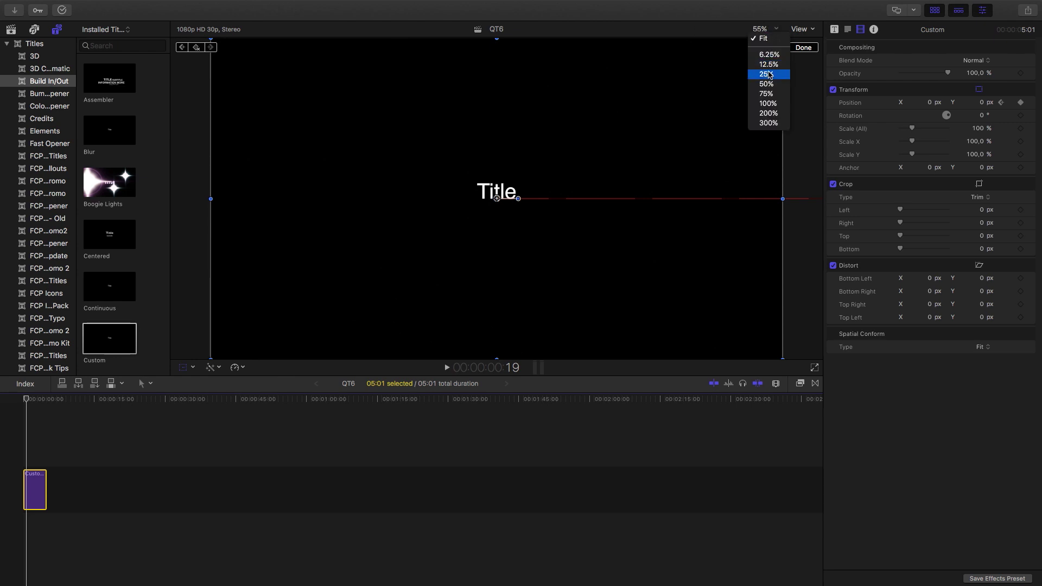
left_click(767, 74)
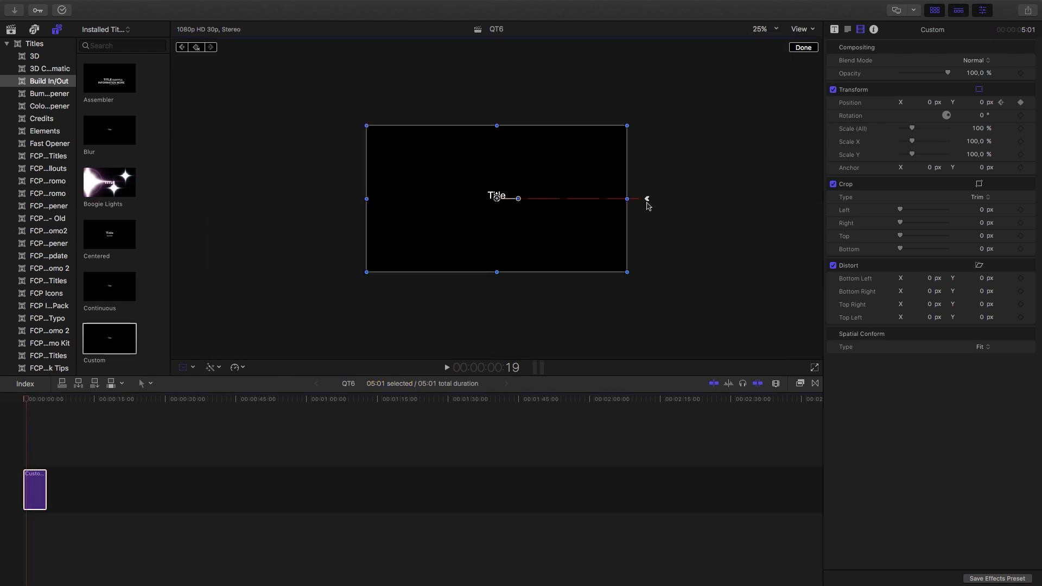
Apply Smooth interpolation to both the off-screen start point and the centre end point of the motion path.
right_click(648, 201)
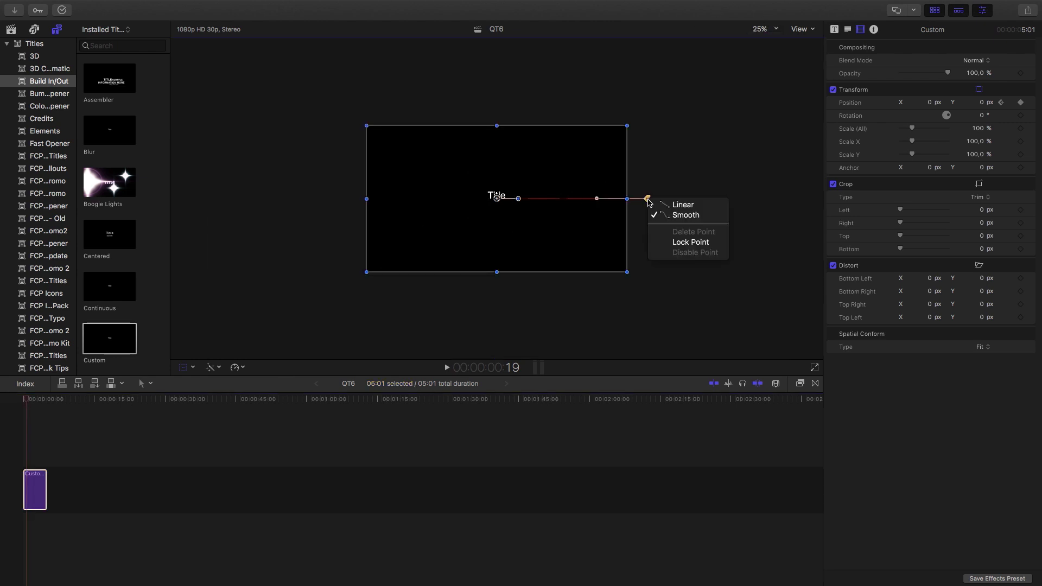
left_click(669, 216)
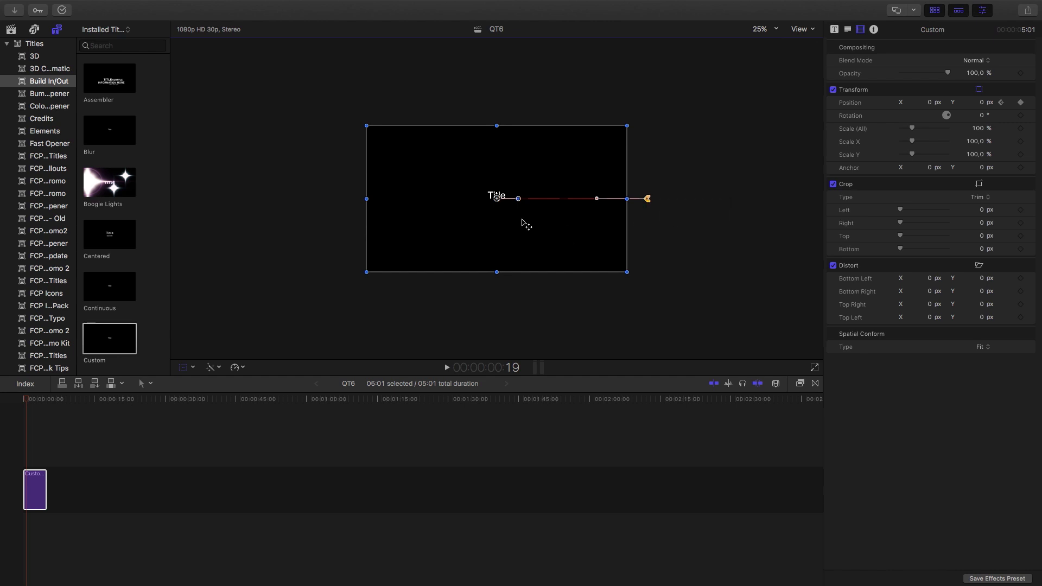
right_click(495, 197)
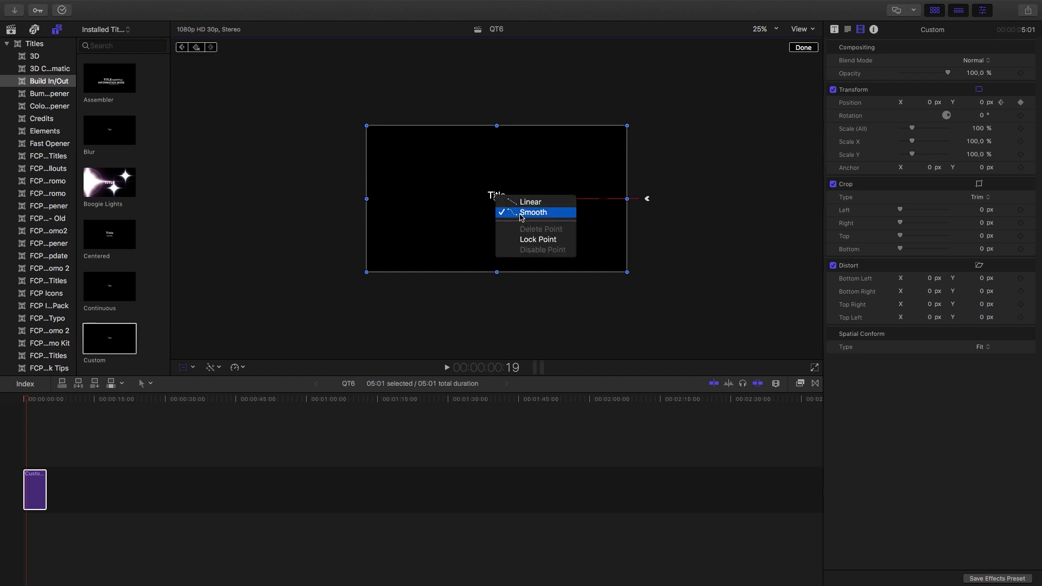
left_click(520, 216)
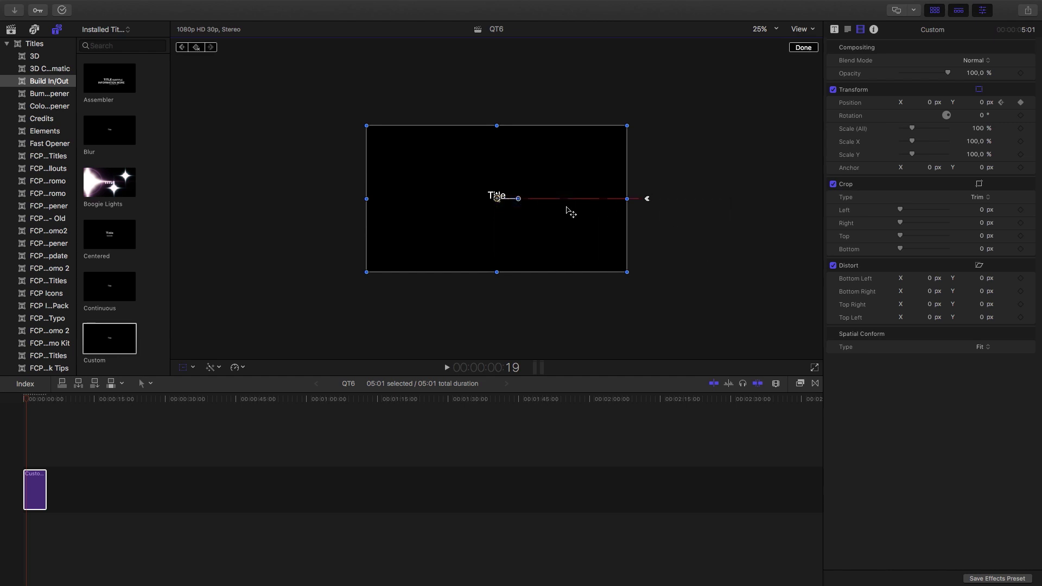
Make the motion path's start point Linear and its end point Smooth, stretching the end point's handle most of the way toward the start.
right_click(649, 201)
left_click(675, 203)
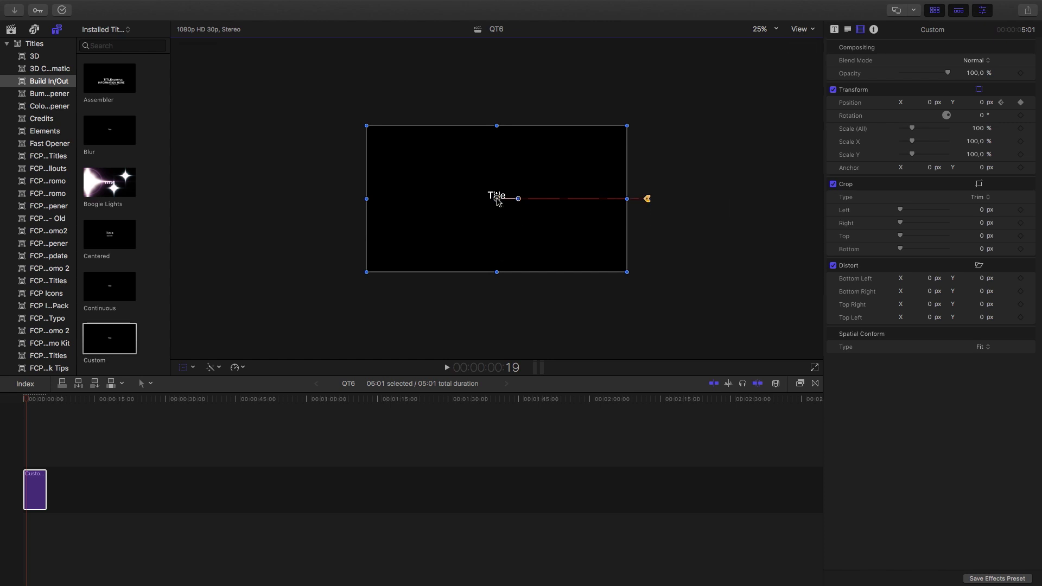
right_click(497, 201)
left_click(511, 216)
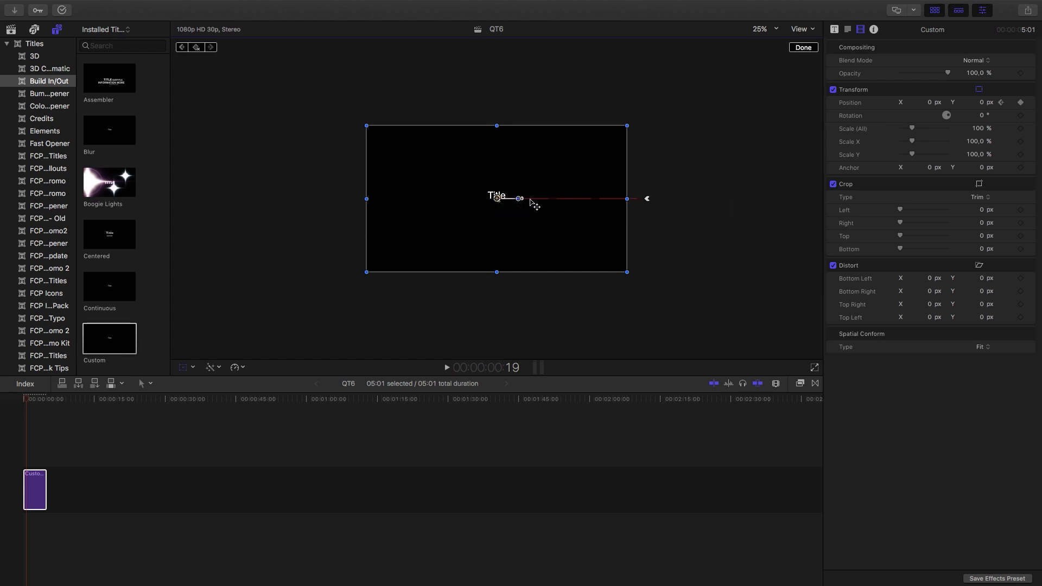
left_click_drag(523, 200, 613, 199)
Play the title animation from the start of the timeline to check its movement.
left_click(25, 400)
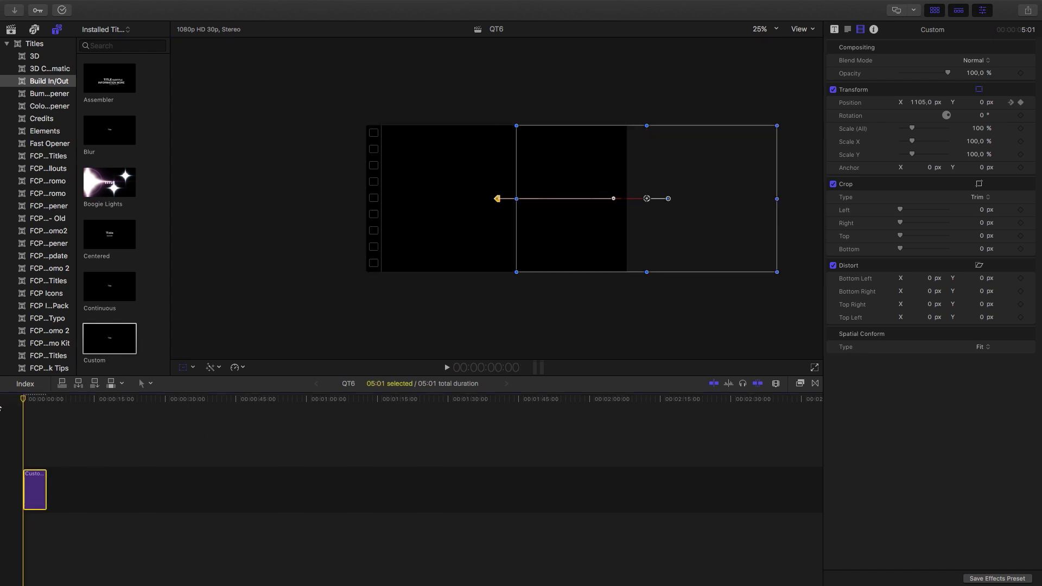
key("space")
key("space")
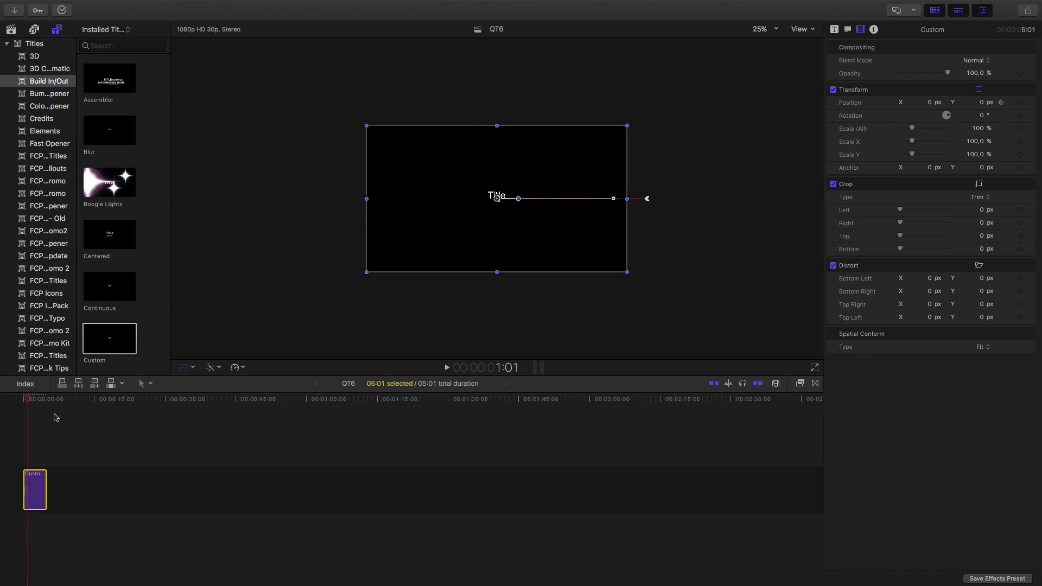
left_click_drag(36, 399, 5, 401)
key("space")
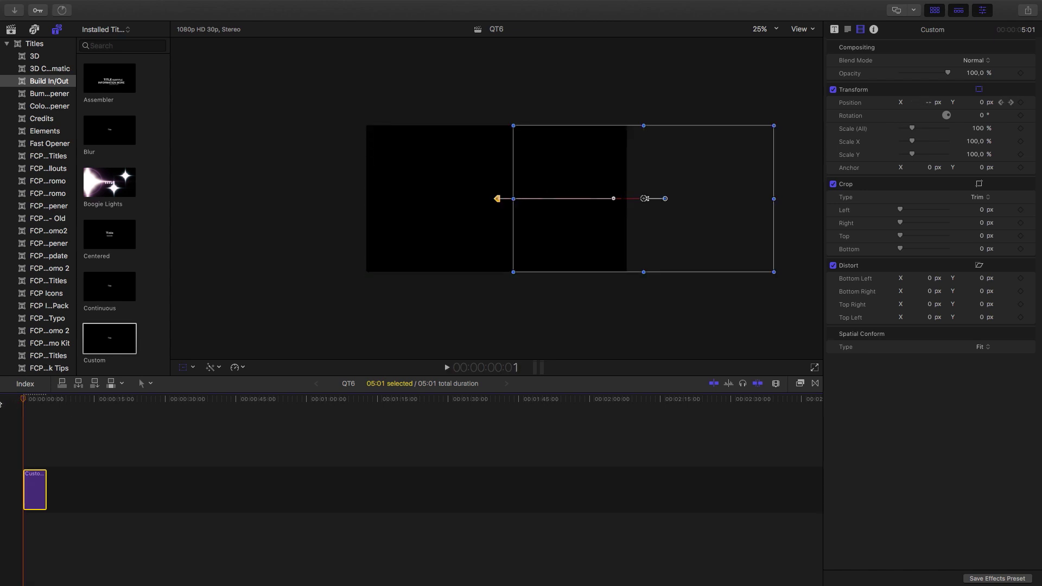
Step back and forth frame by frame through the first 20 frames to examine how the title's speed changes.
key("Right")
key("Right")
key("Right")
key("Right")
key("Right")
key("Right")
key("Right")
key("Right")
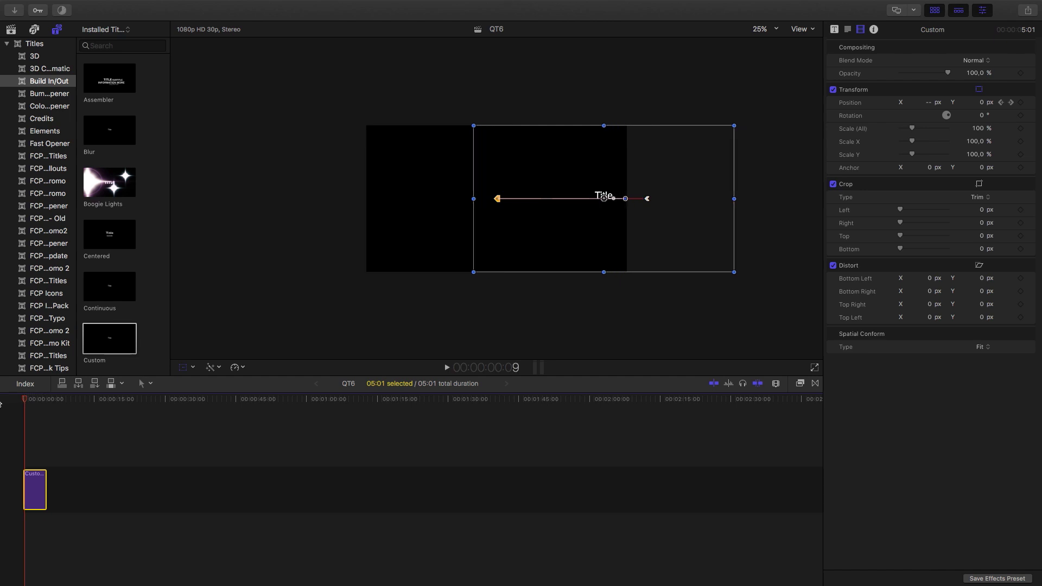
key("Right")
key("Right")
key("Right")
key("Right")
key("Right")
key("Right")
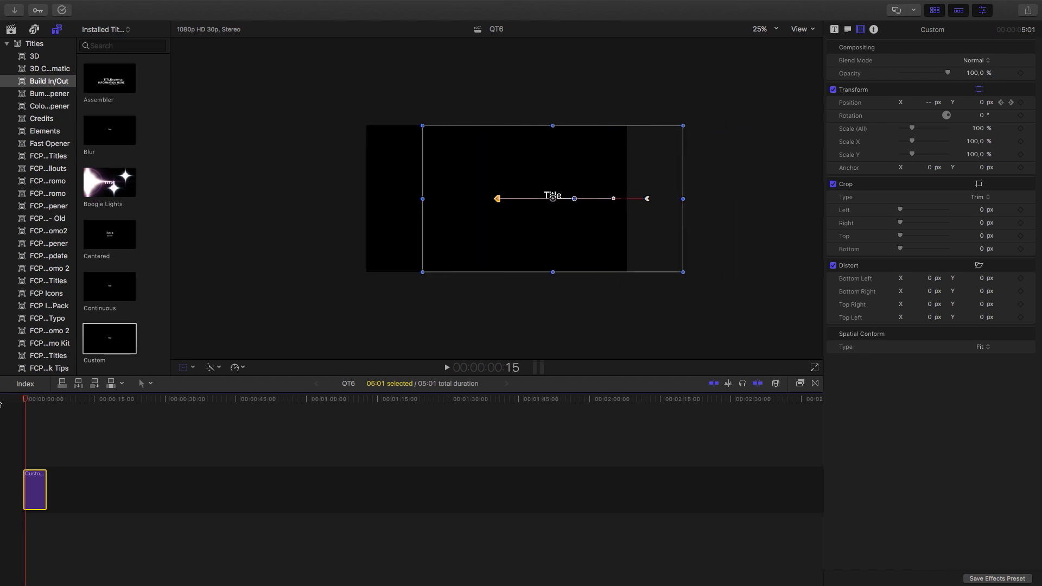
key("Right")
key("Right")
key("Right")
key("Right")
key("Right")
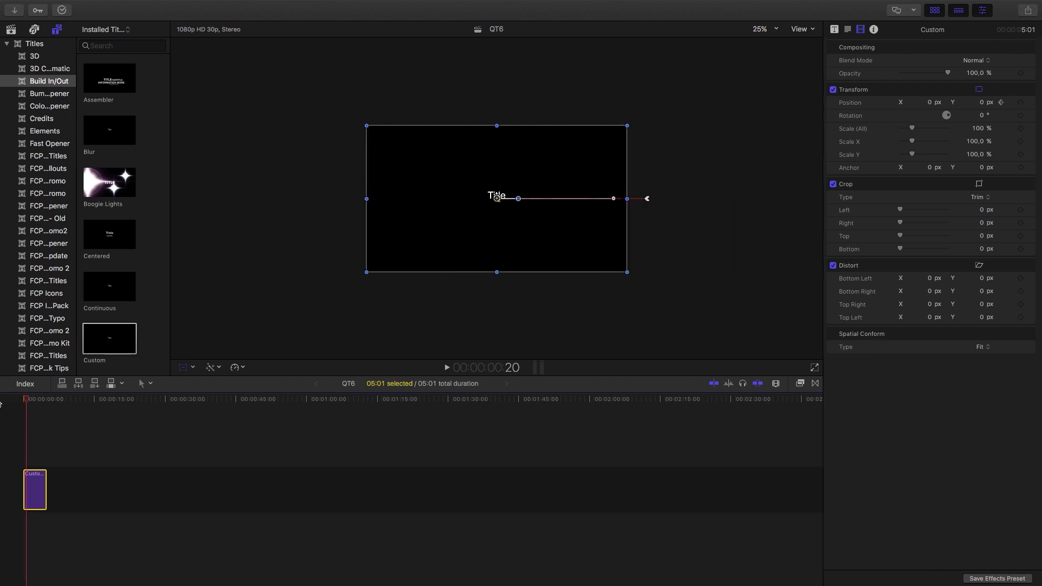
key("Left")
key("Left")
key("Left")
key("Left")
key("Left")
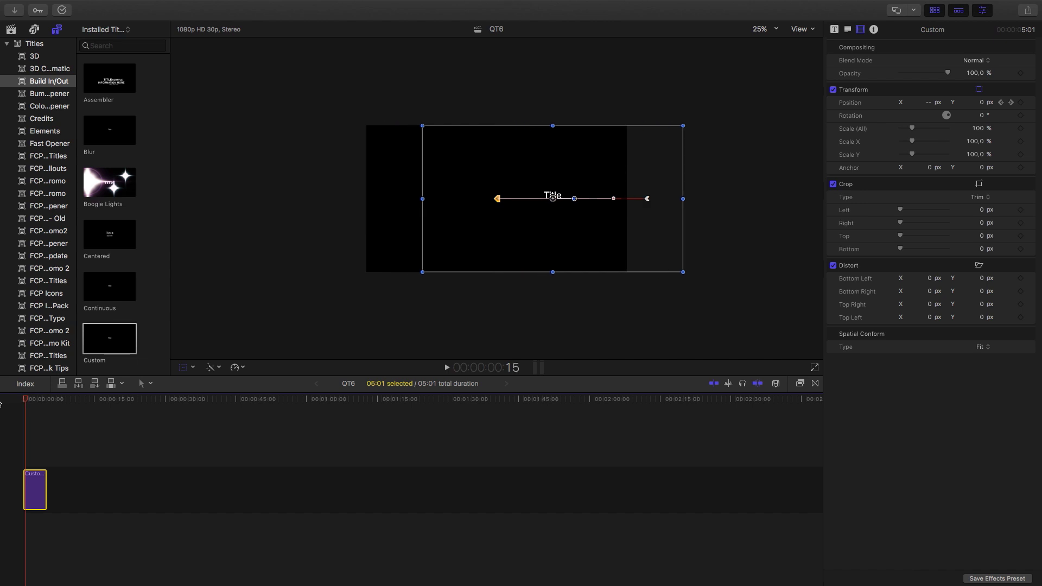
key("Left")
key("Right")
key("Right")
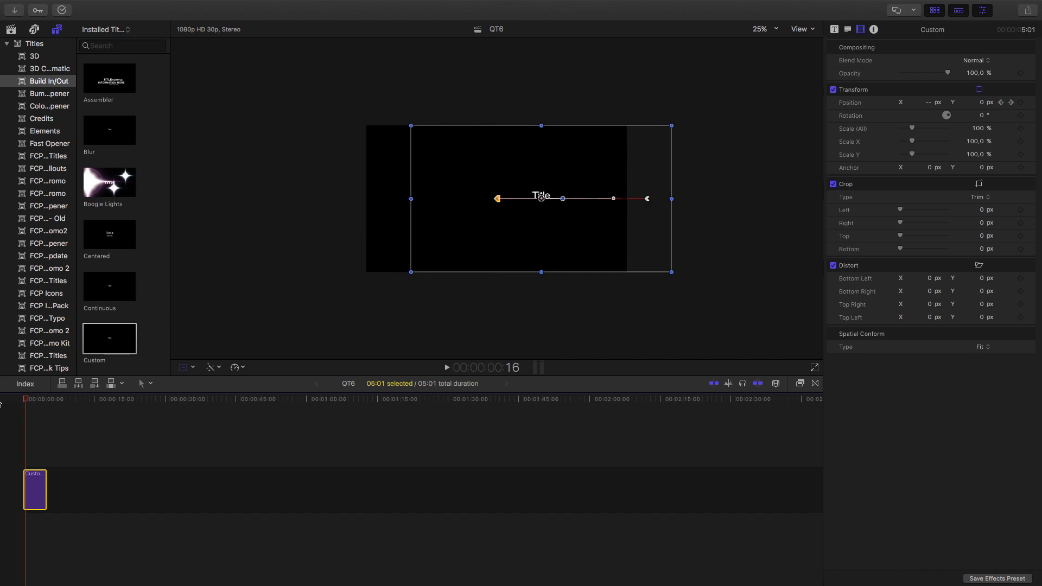
key("Right")
key("Left")
key("Left")
key("Left")
key("Left")
key("Left")
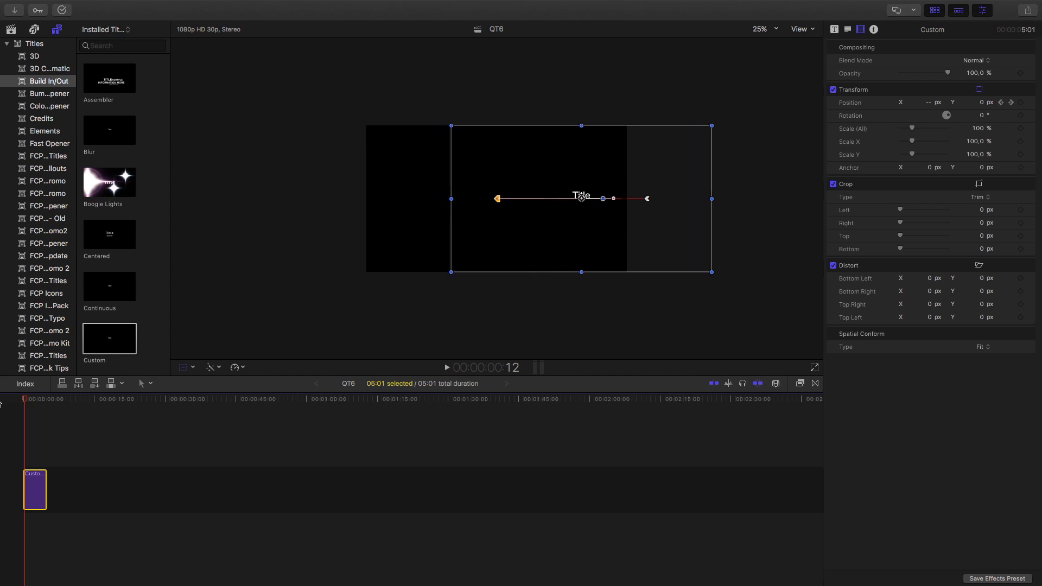
key("Right")
key("Left")
key("Right")
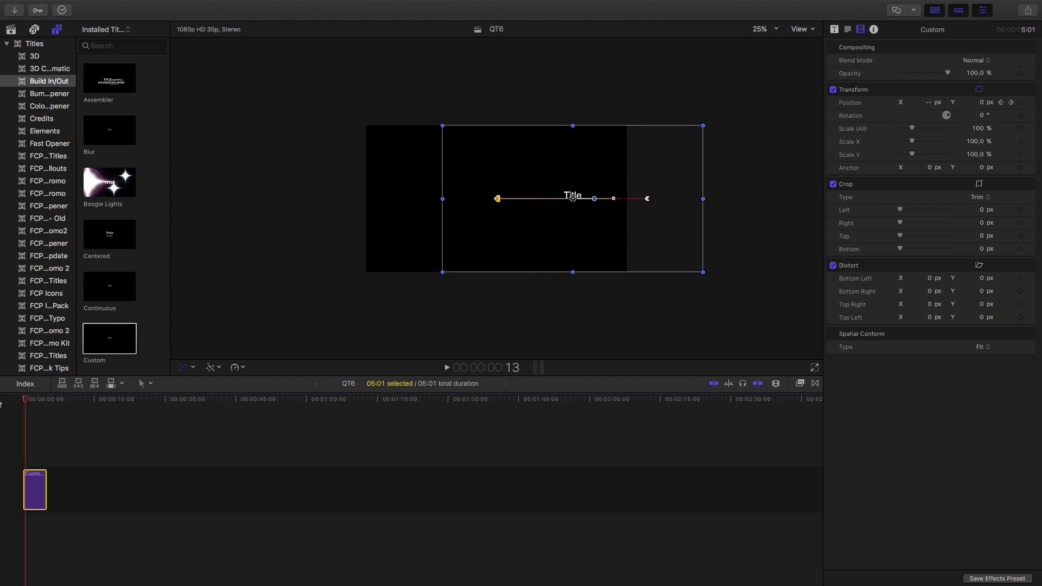
key("Right")
key("Right")
key("Right")
key("Right")
key("Right")
key("Right")
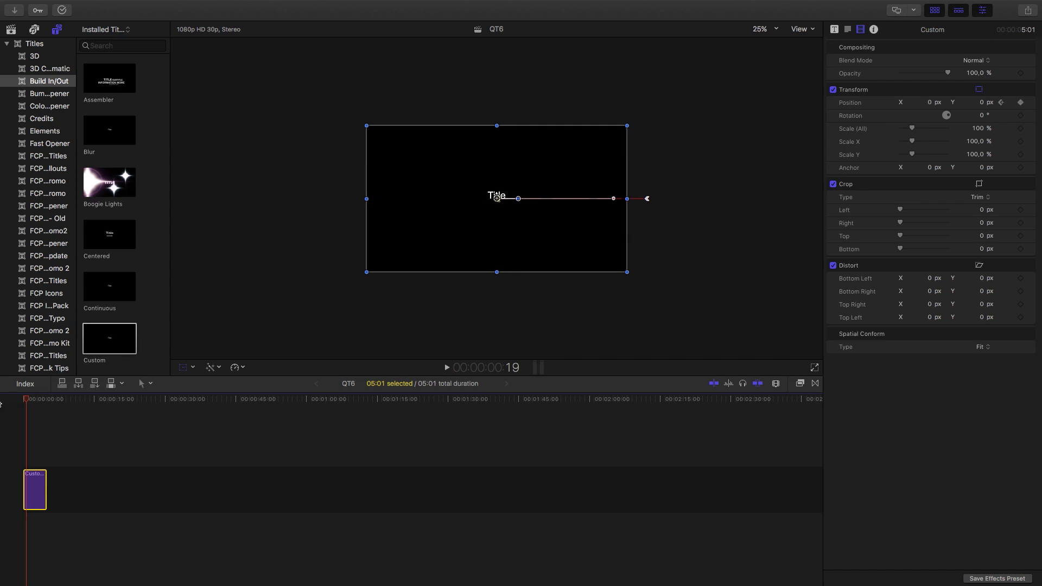
key("Left")
key("Left")
key("Left")
key("Left")
key("Left")
key("Left")
key("Left")
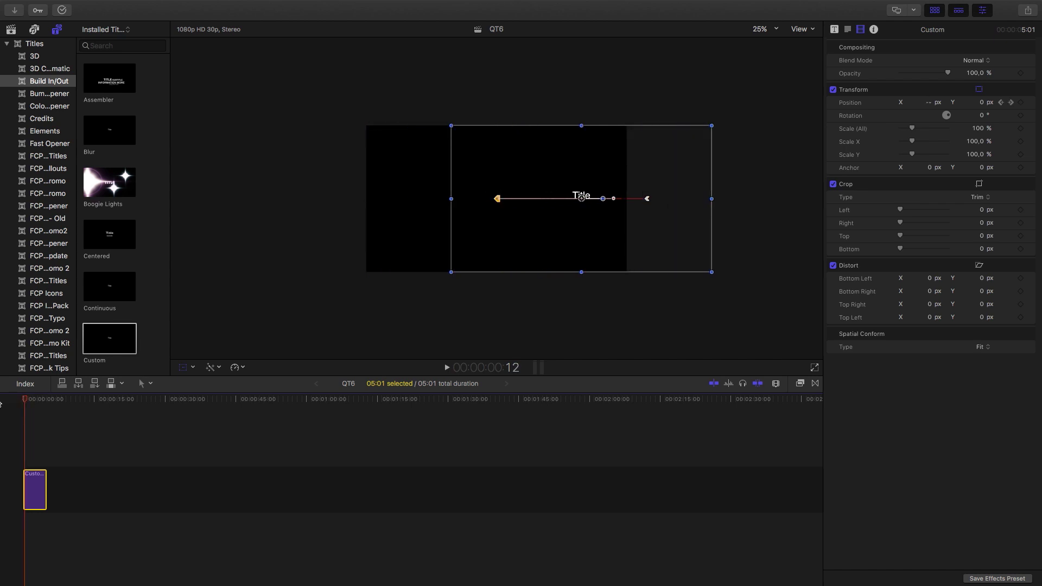
Pull the centre end point's motion path handle through to the opposite side, out to the edge of the frame.
key("Right")
key("Right")
key("Right")
key("Right")
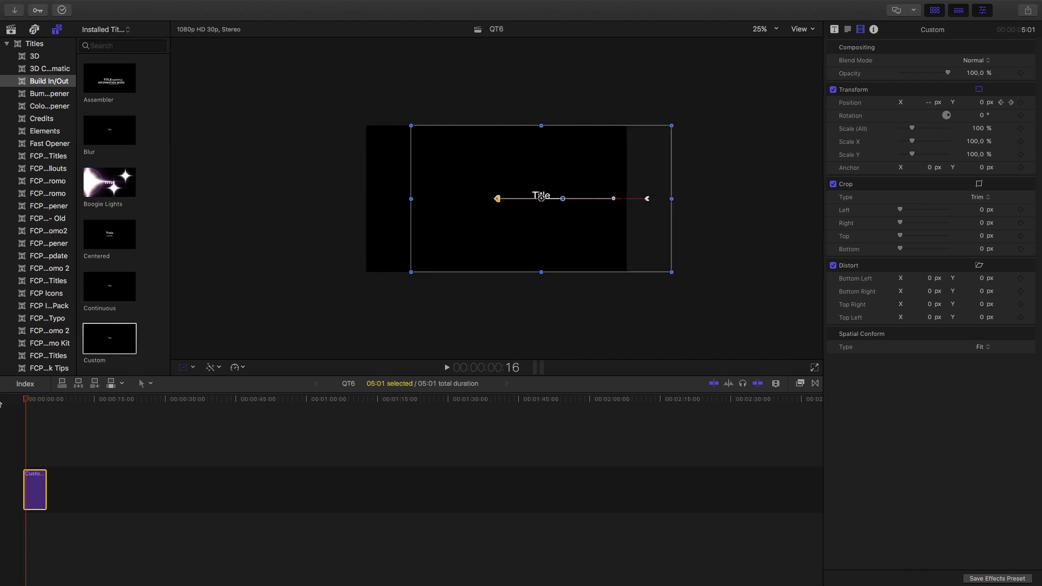
left_click(497, 199)
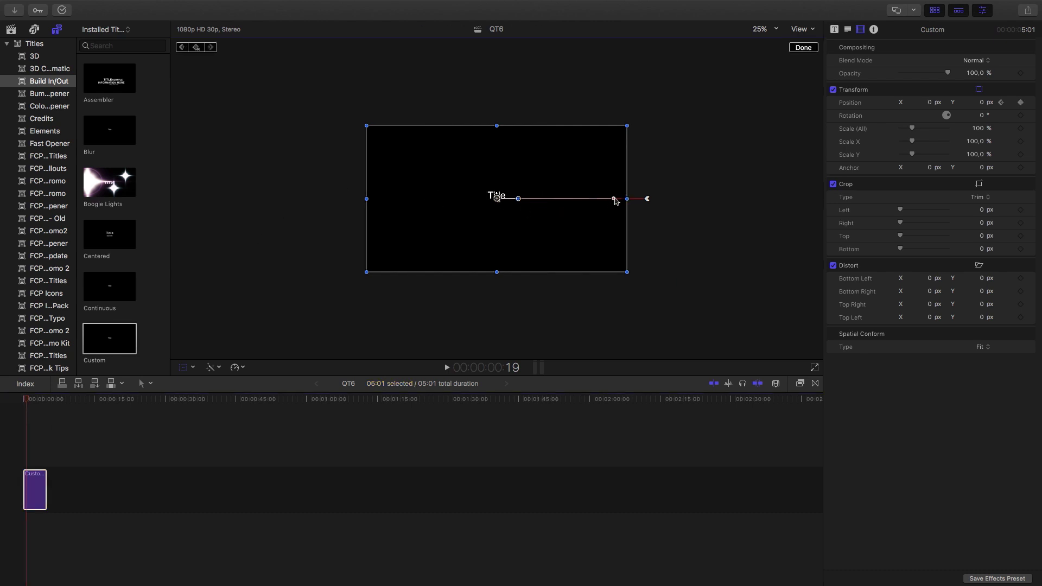
left_click_drag(614, 202, 367, 207)
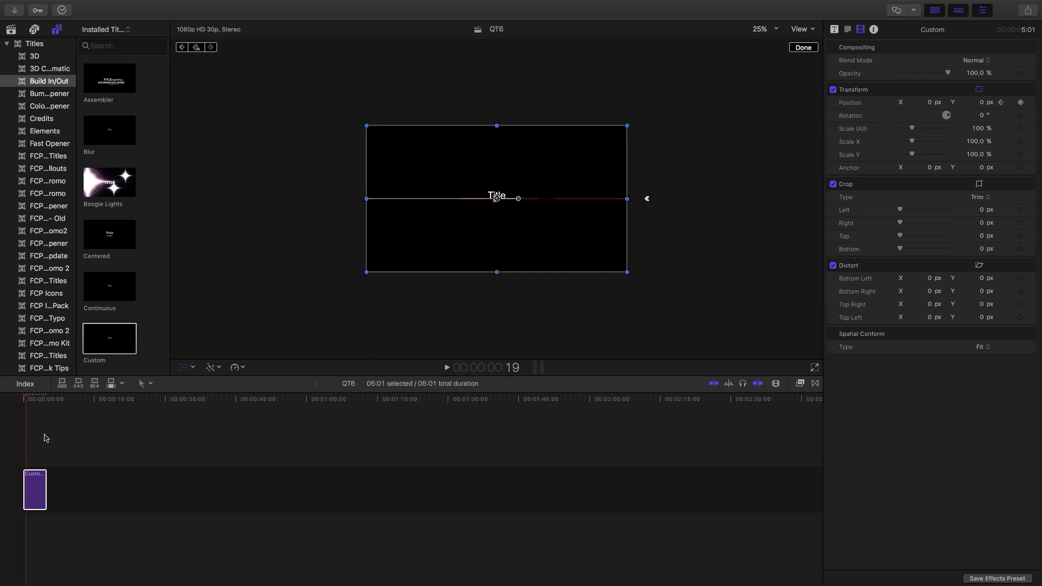
Play the title animation from the start of the timeline to check the overshoot past the centre.
left_click(12, 398)
key("space")
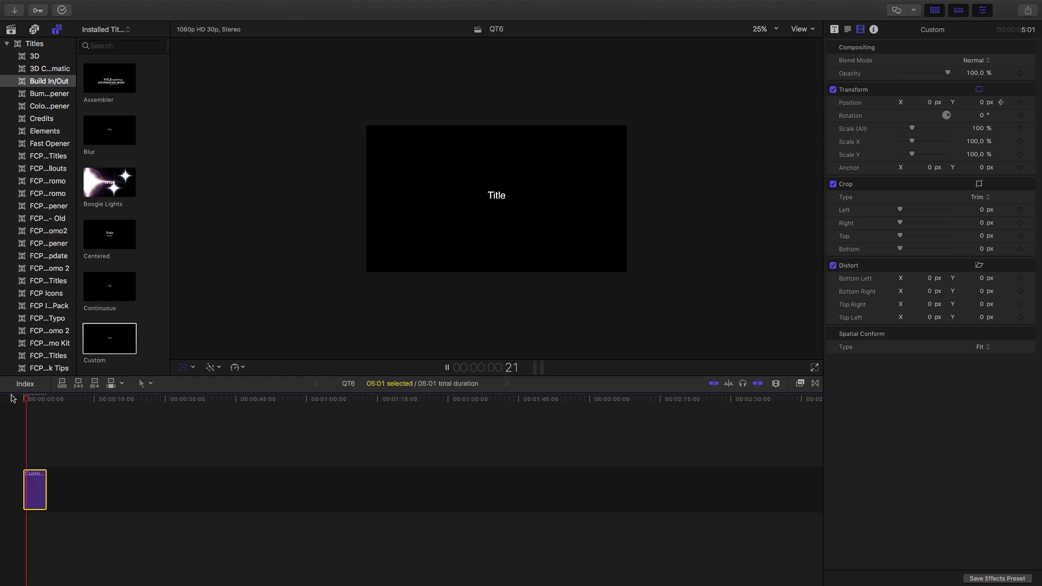
key("space")
left_click_drag(29, 403, 23, 399)
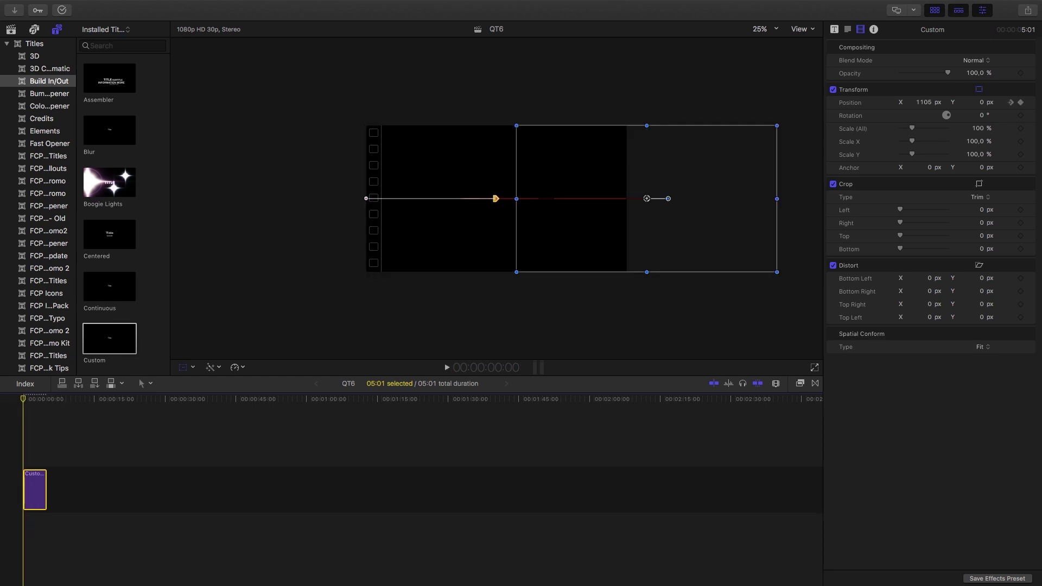
key("space")
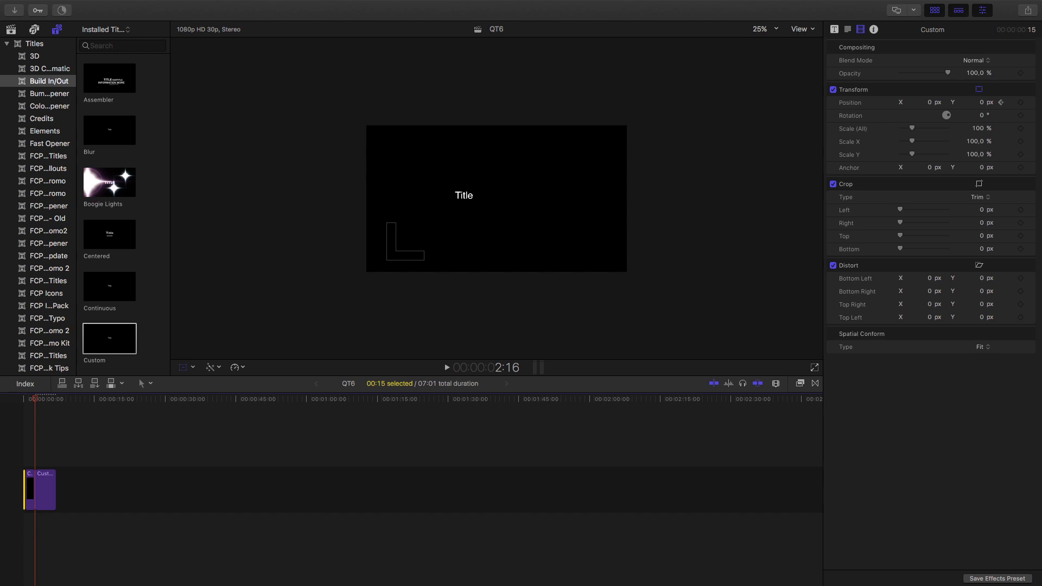
Zoom in on the timeline and scrub across the freeze frame segment from its beginning to its end.
key("super+equal")
key("super+equal")
key("super+equal")
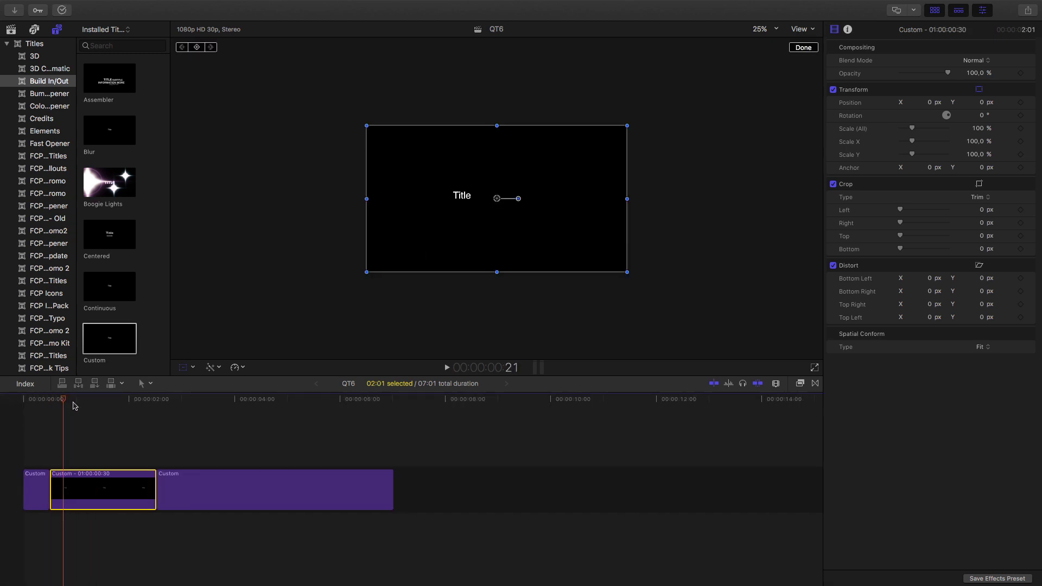
left_click_drag(50, 403, 159, 416)
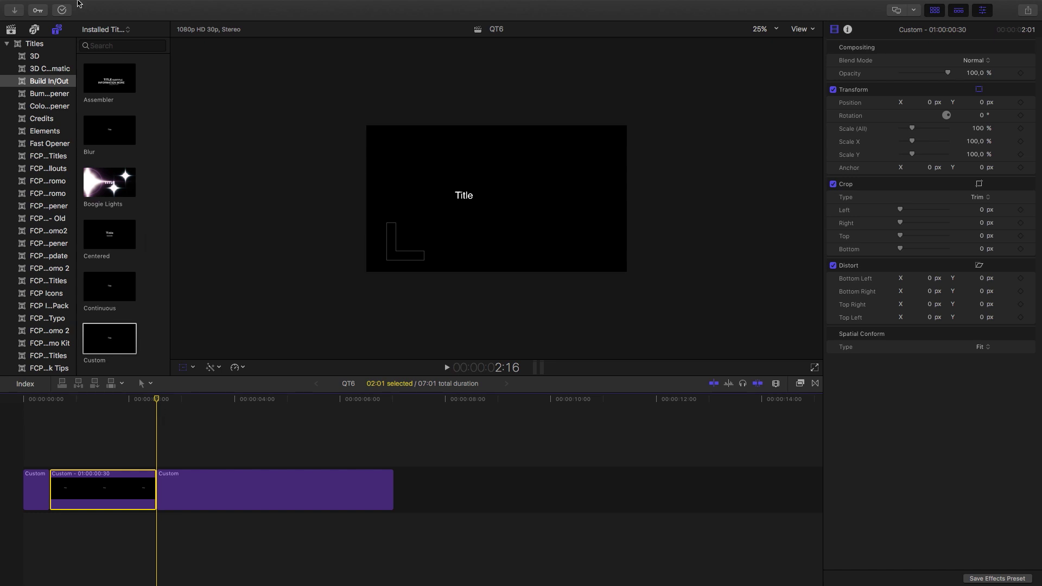
Check the default editing duration for still images in the Editing preferences, leaving the settings as they are.
left_click(53, 5)
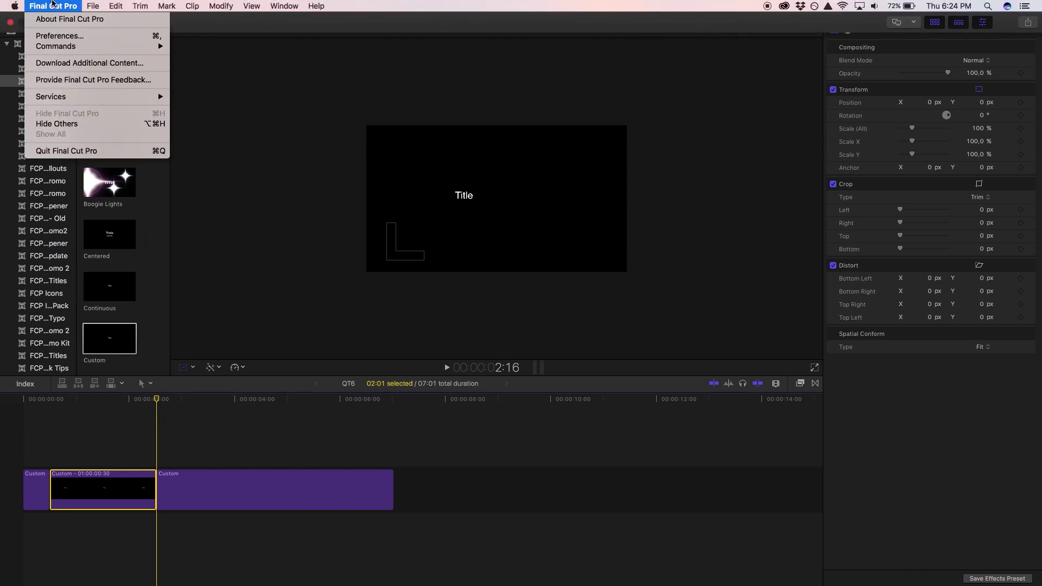
left_click(62, 36)
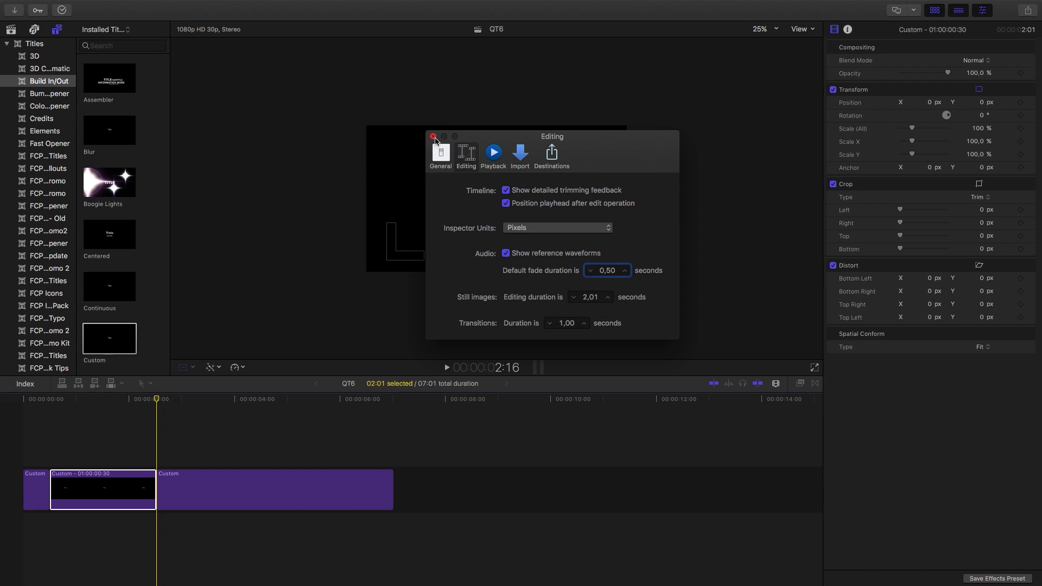
left_click(433, 137)
Play the title from the start into the freeze frame and step back through the frames to check the movement.
key("Home")
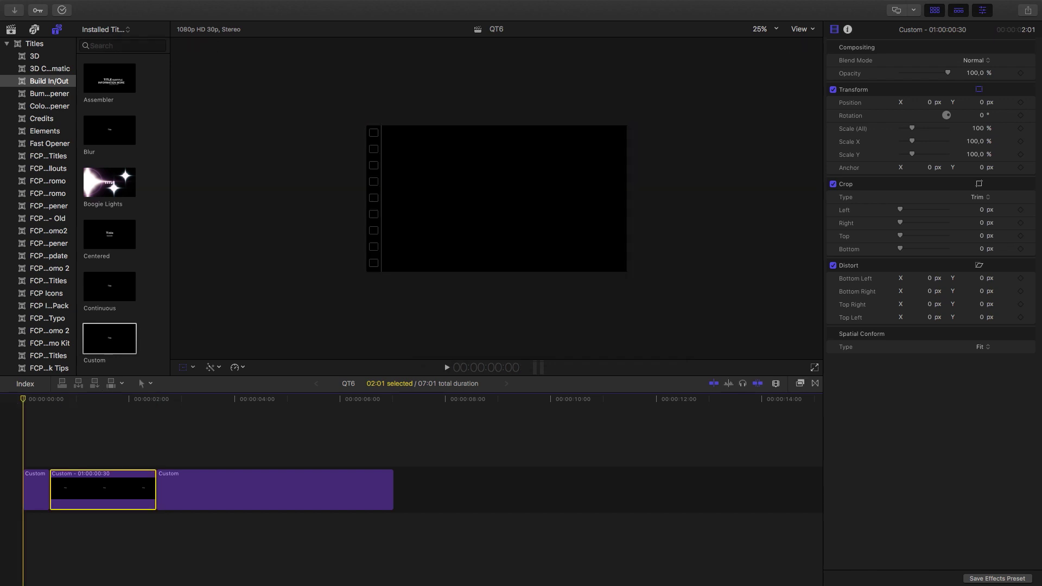
key("space")
key("space")
left_click(60, 398)
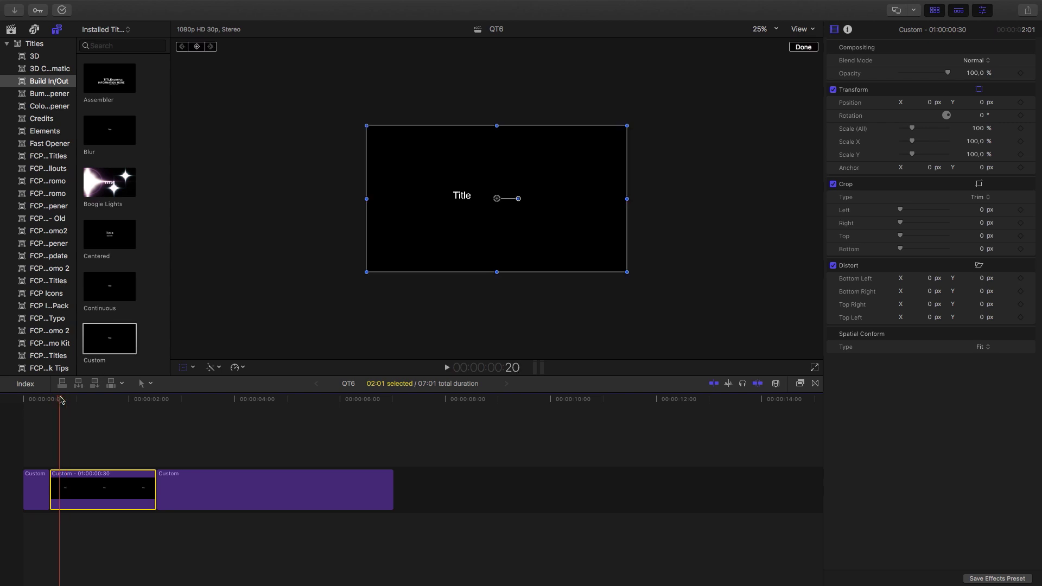
key("Home")
key("space")
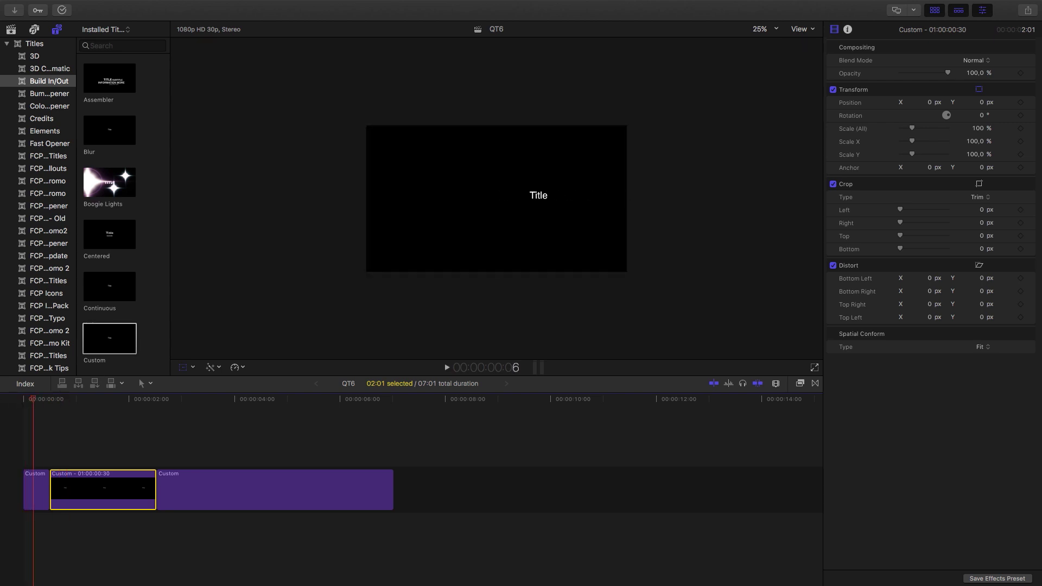
key("shift+t")
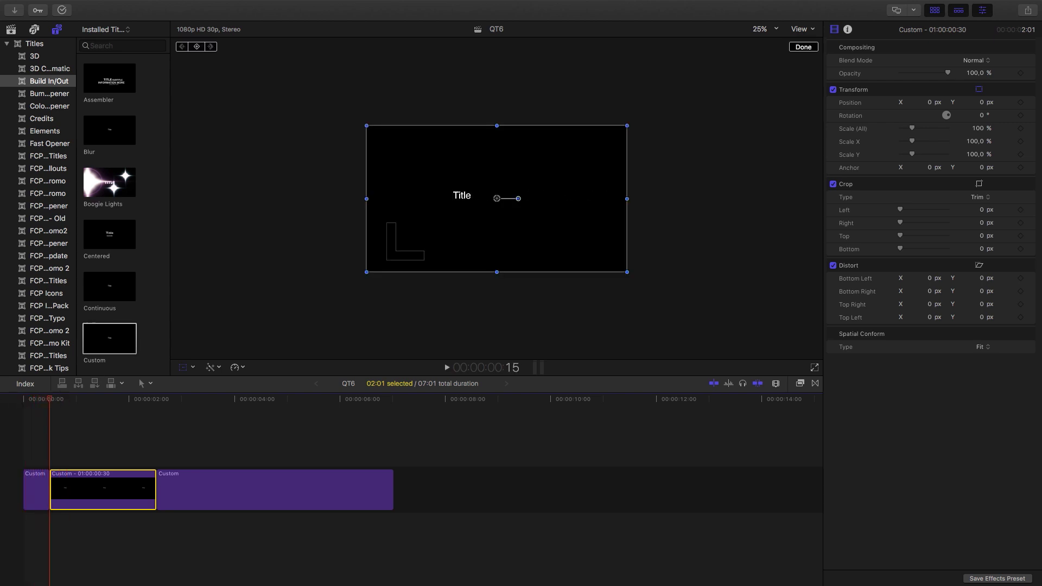
key("Left")
key("Left")
key("Left")
key("Left")
key("Left")
key("Left")
key("Left")
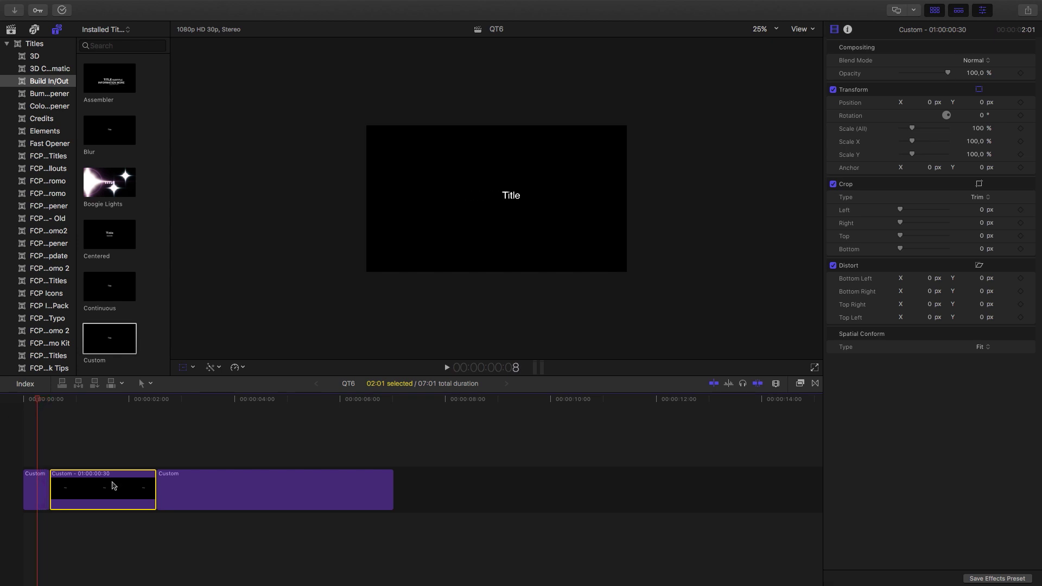
Combine the first title segment and the freeze frame into a compound clip named Title, and delete the leftover Custom segment.
key("shift+t")
left_click_drag(109, 435, 31, 507)
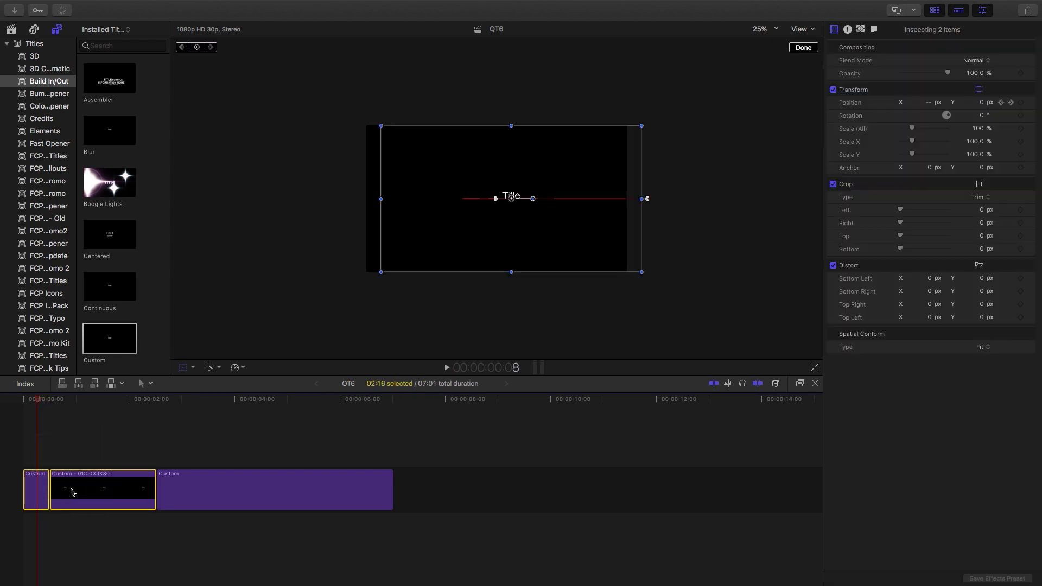
right_click(72, 492)
left_click(110, 407)
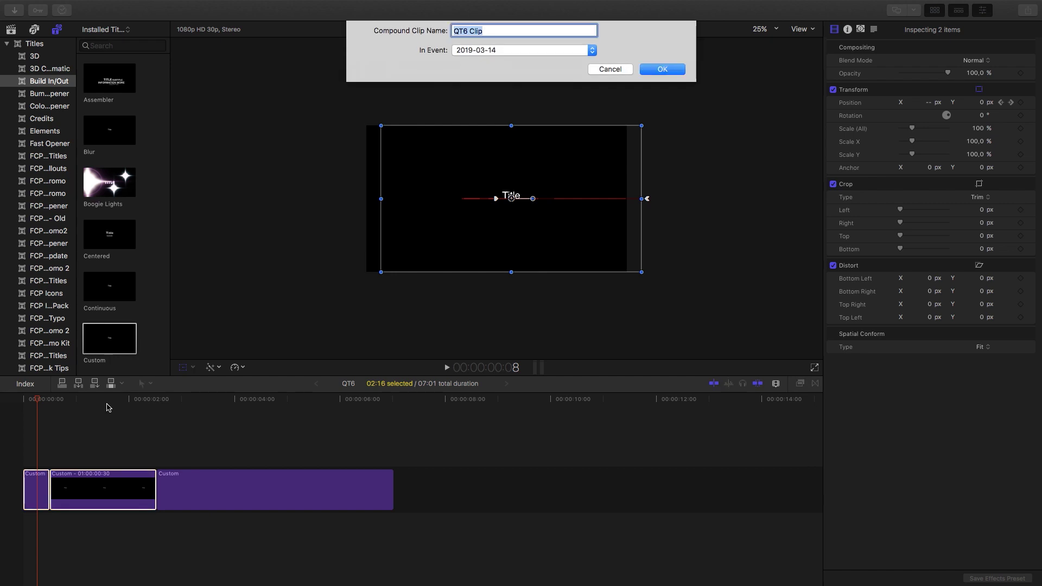
type("Title")
key("Return")
left_click(302, 495)
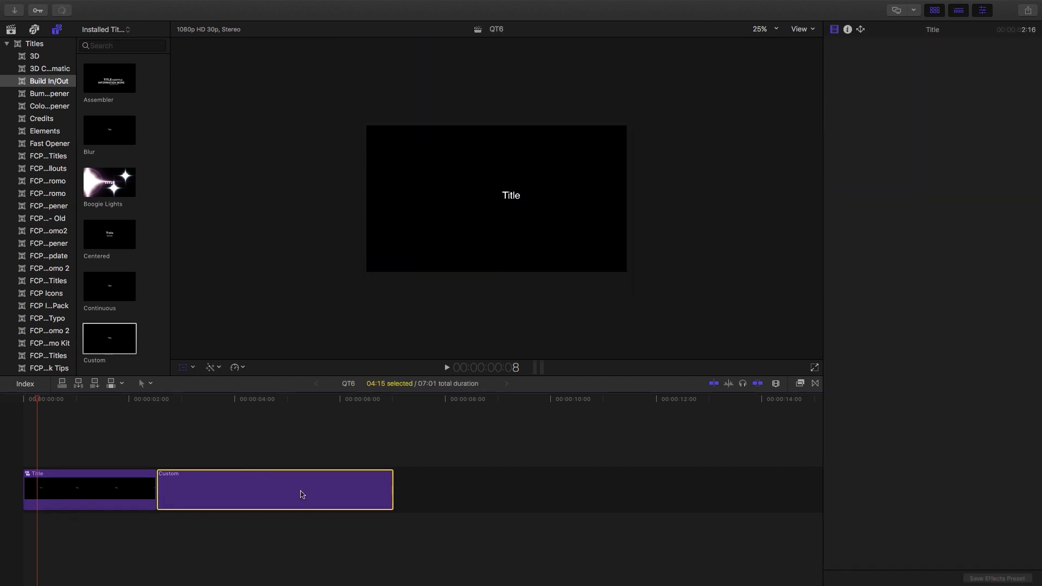
key("Delete")
Slow the Title compound clip to 50% speed and play it from the start.
left_click(105, 494)
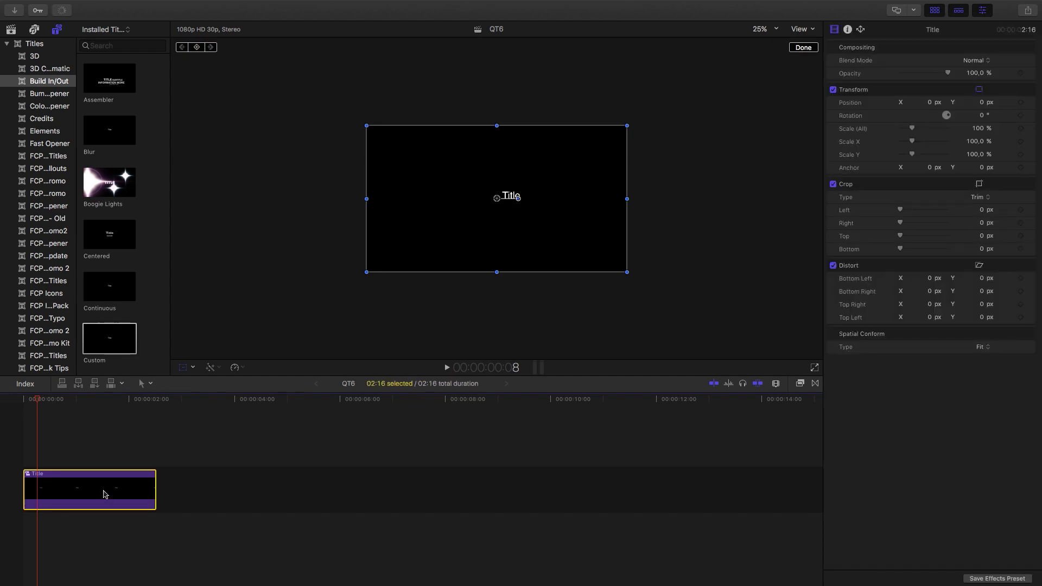
key("super+r")
left_click(111, 465)
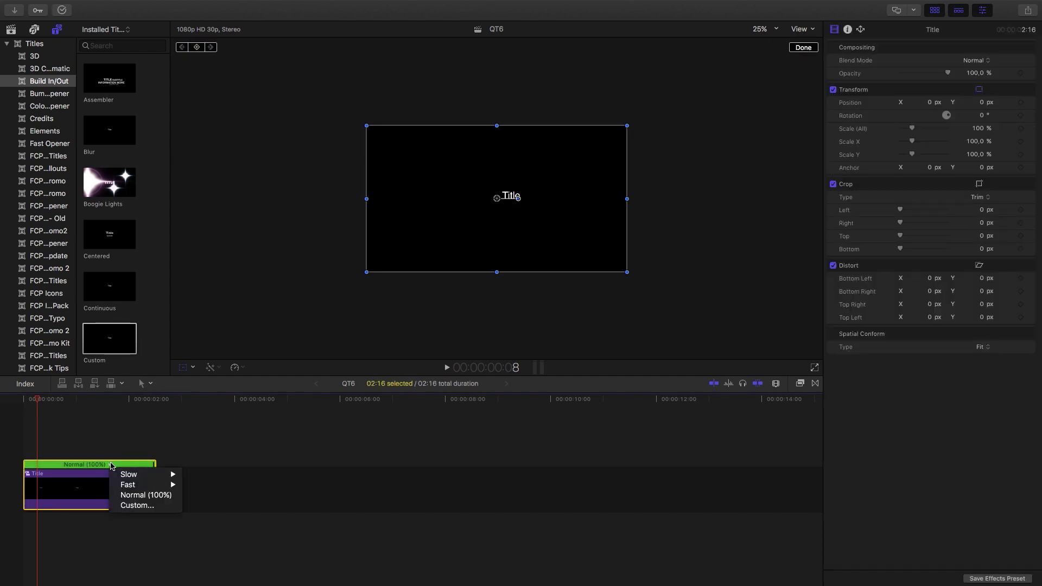
mouse_move(127, 473)
left_click(201, 474)
left_click(10, 396)
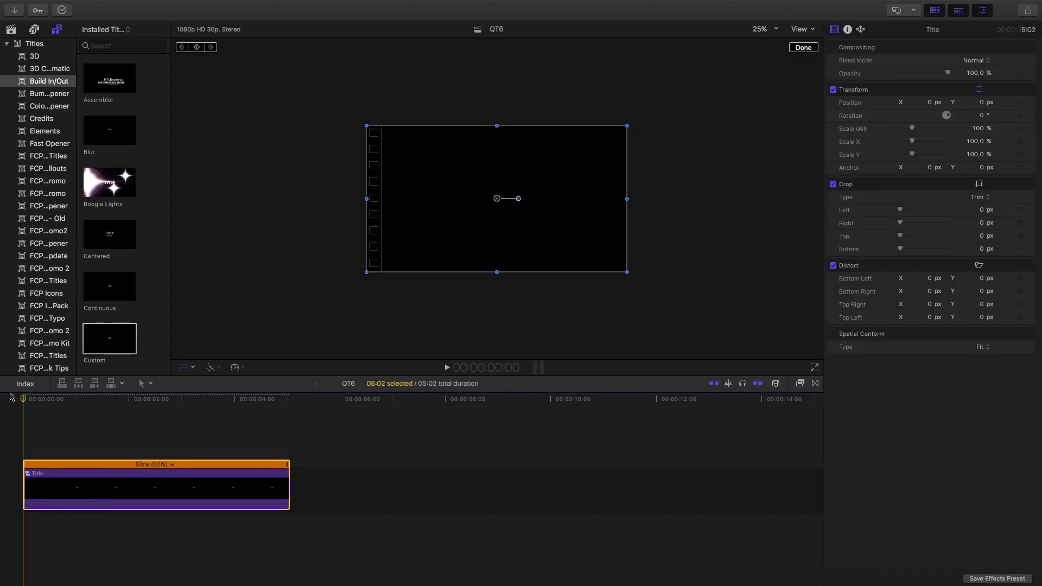
key("space")
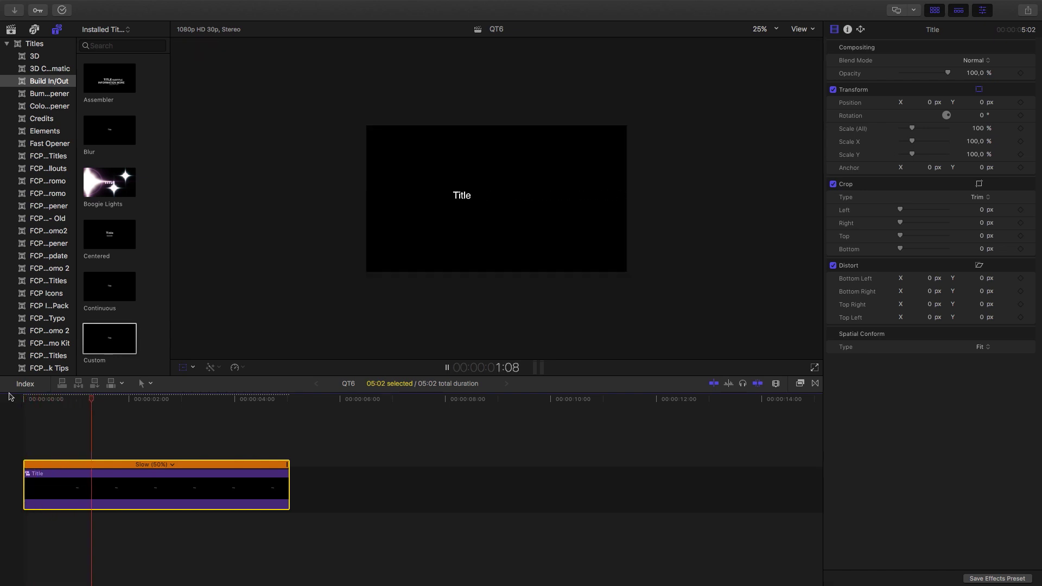
With the title at rest, scale the Title compound clip to 240% and set its X position to 588 px.
mouse_move(91, 403)
left_mouse_down()
mouse_move(70, 403)
mouse_move(87, 402)
left_mouse_up()
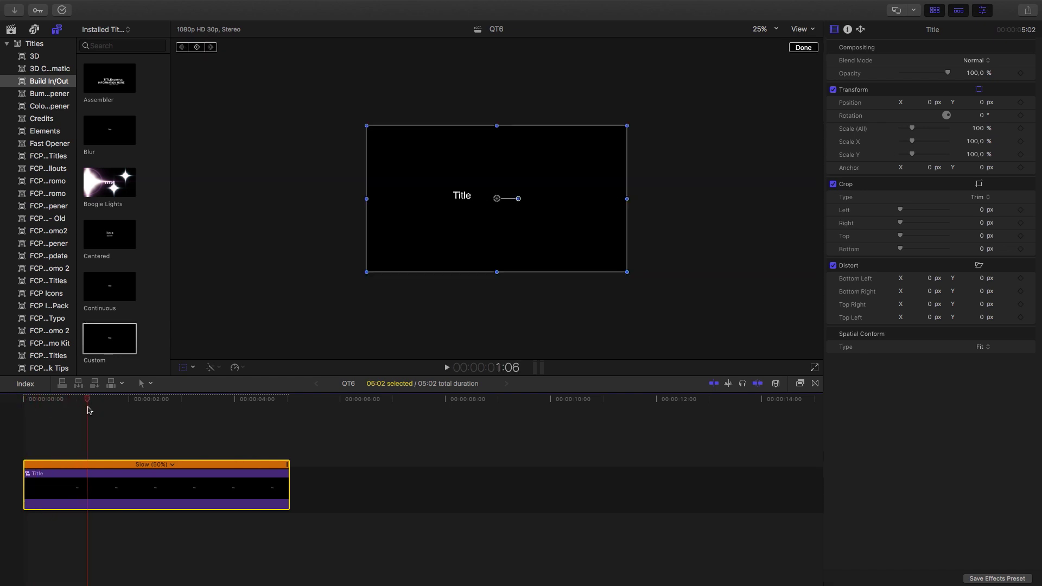
left_click(983, 130)
left_click_drag(912, 130, 931, 106)
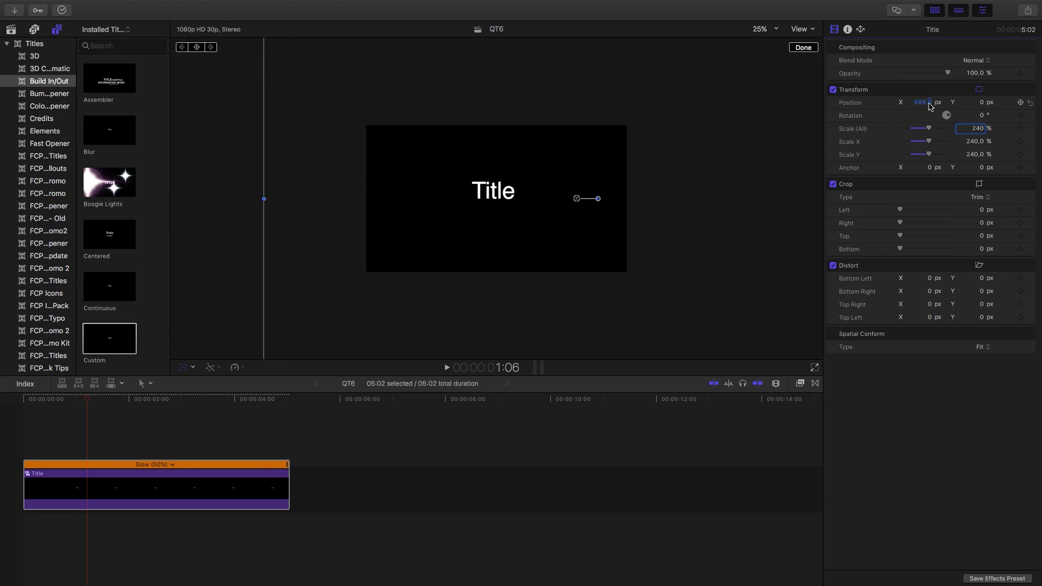
Play the enlarged, repositioned title from the start of the timeline.
left_click(81, 391)
key("Home")
key("space")
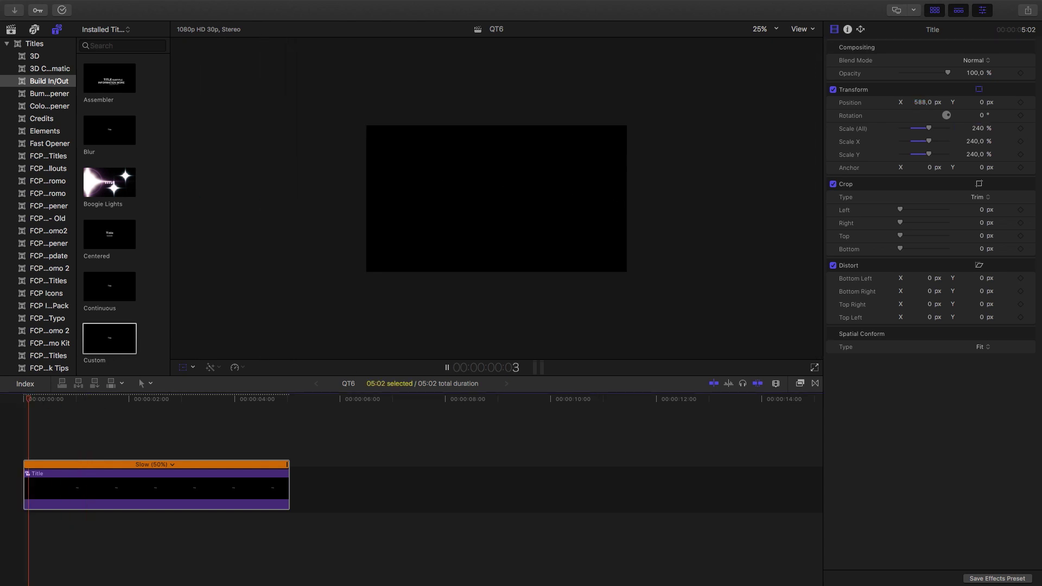